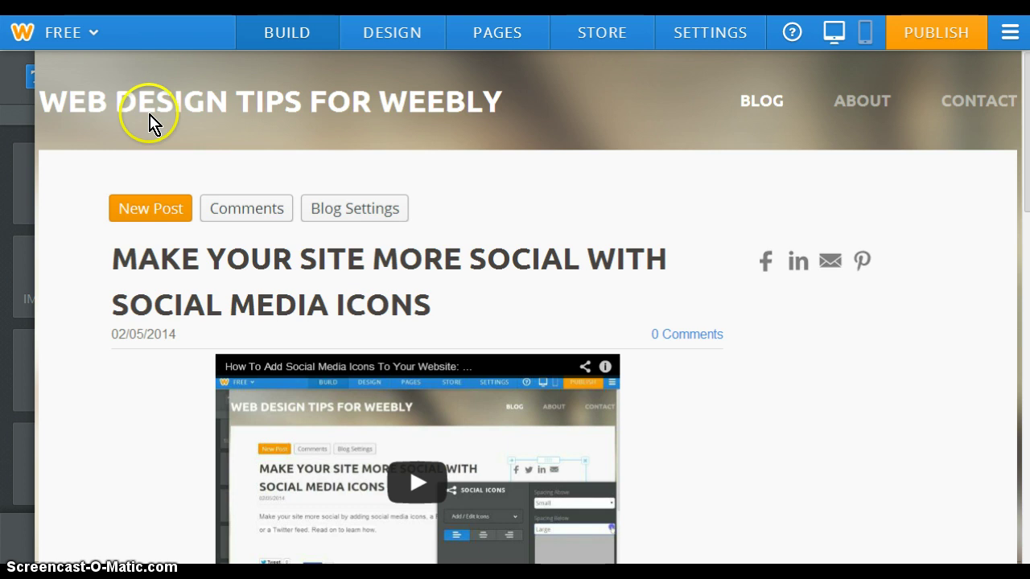
Create a new blog post titled 'ADDING VIDEO TO WEEBLY WEBSITES' and save the empty draft.
click(180, 210)
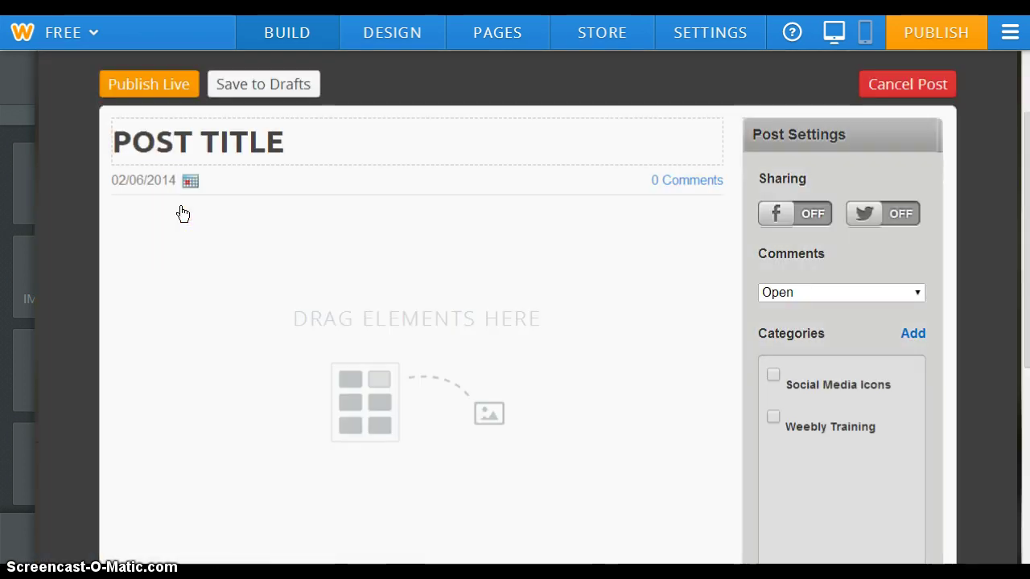
click(304, 137)
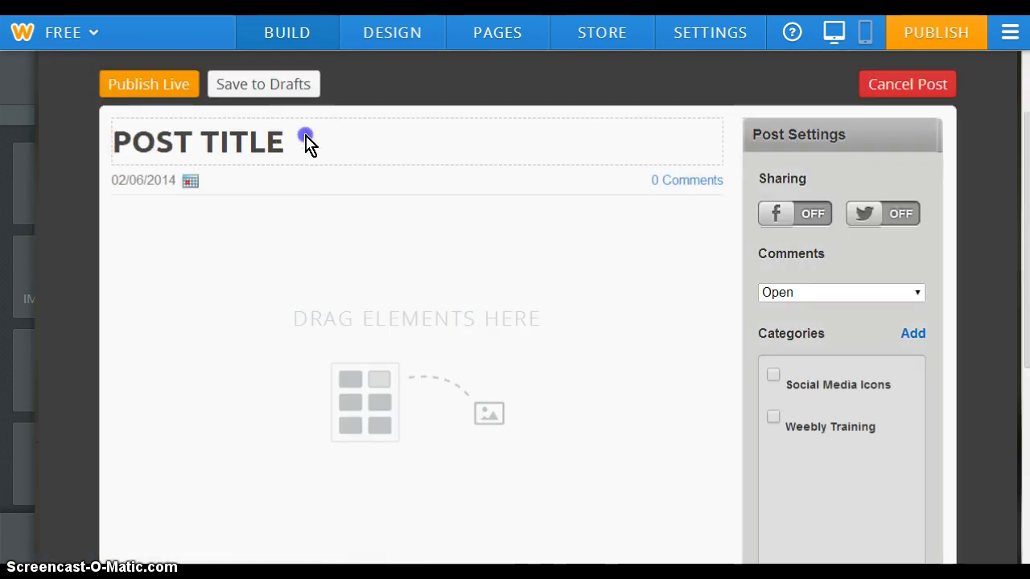
text(AD)
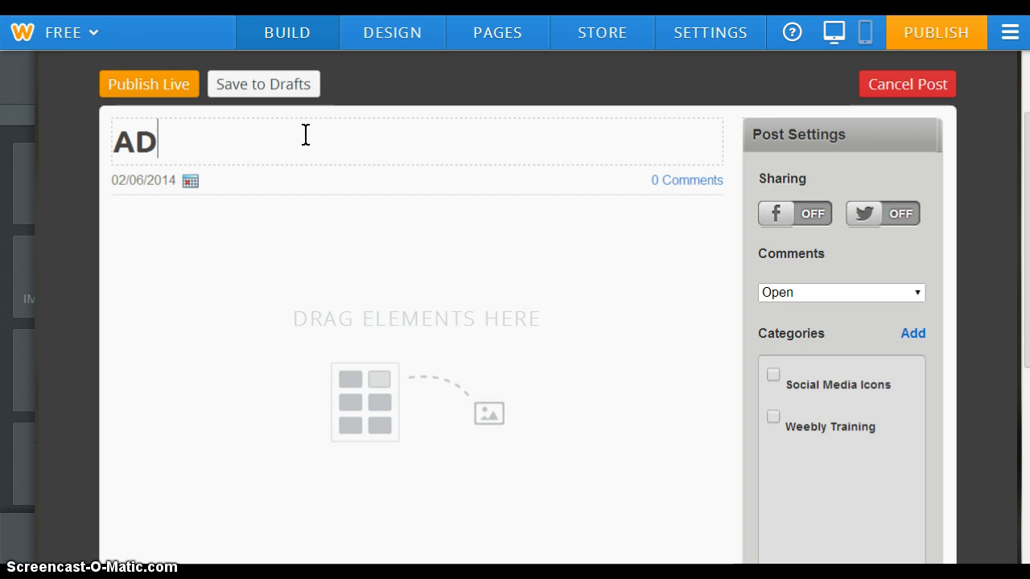
text(DING V)
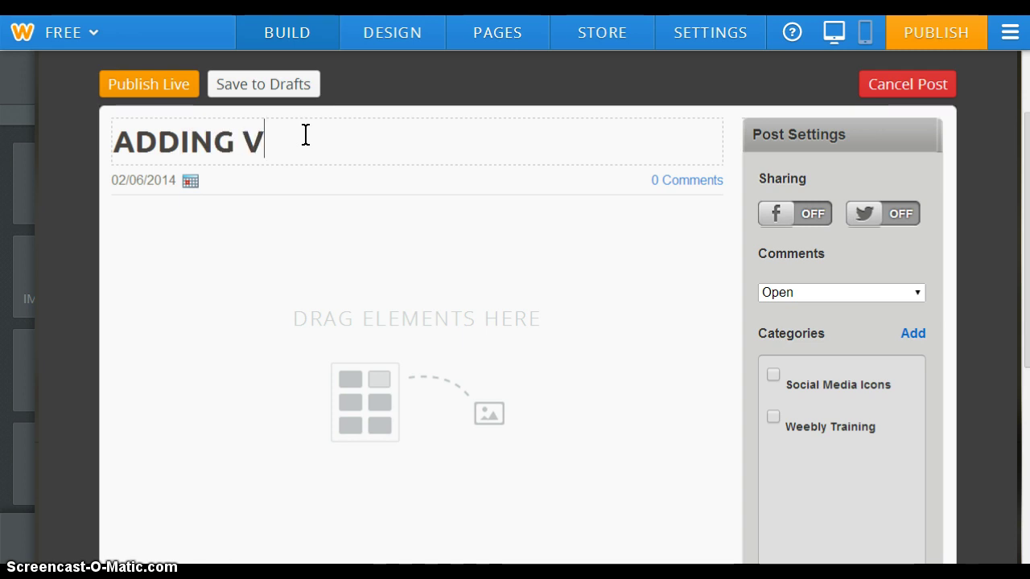
text(IDE)
text(DEO)
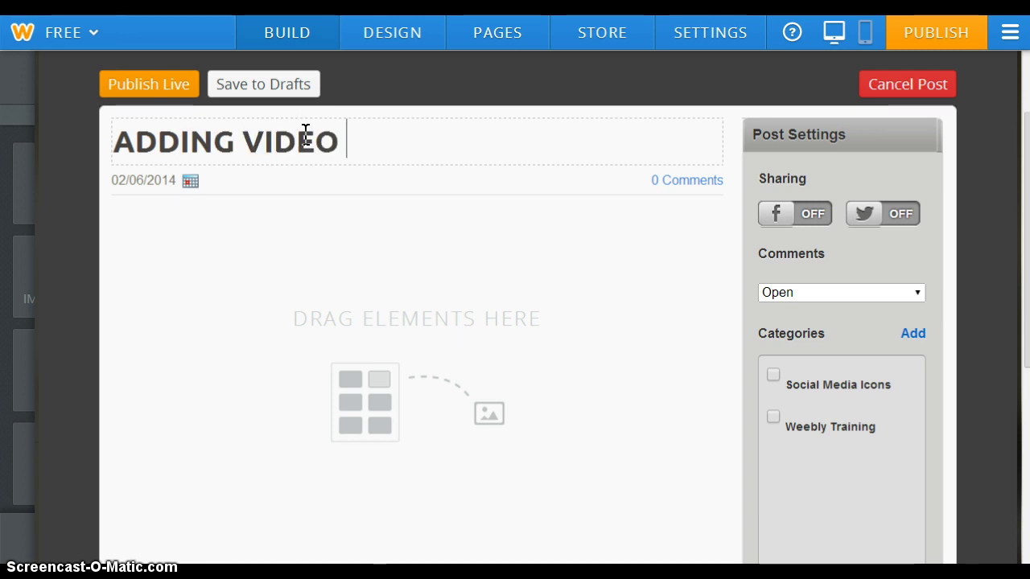
text(TO WEB)
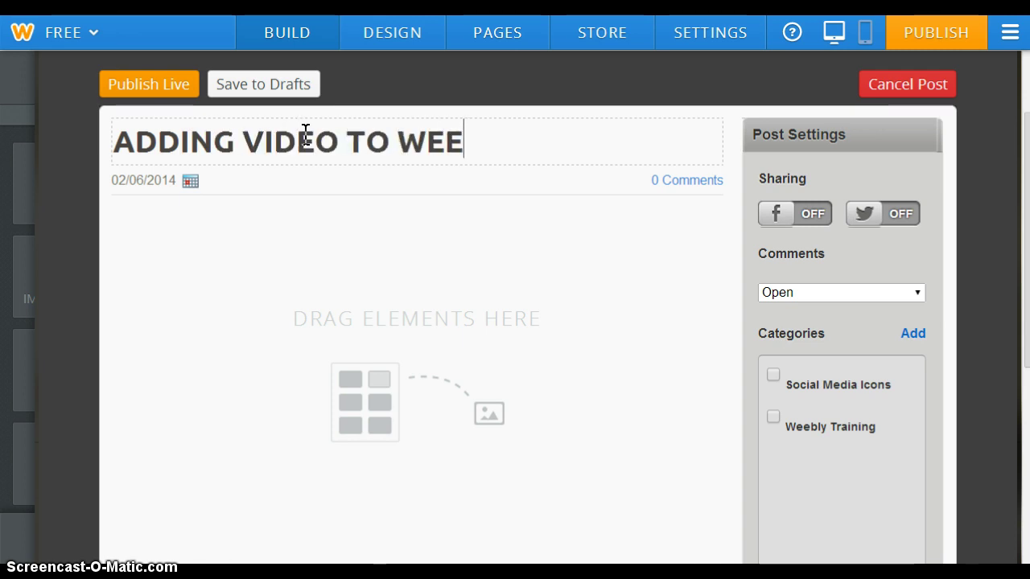
text(BLY WEBS)
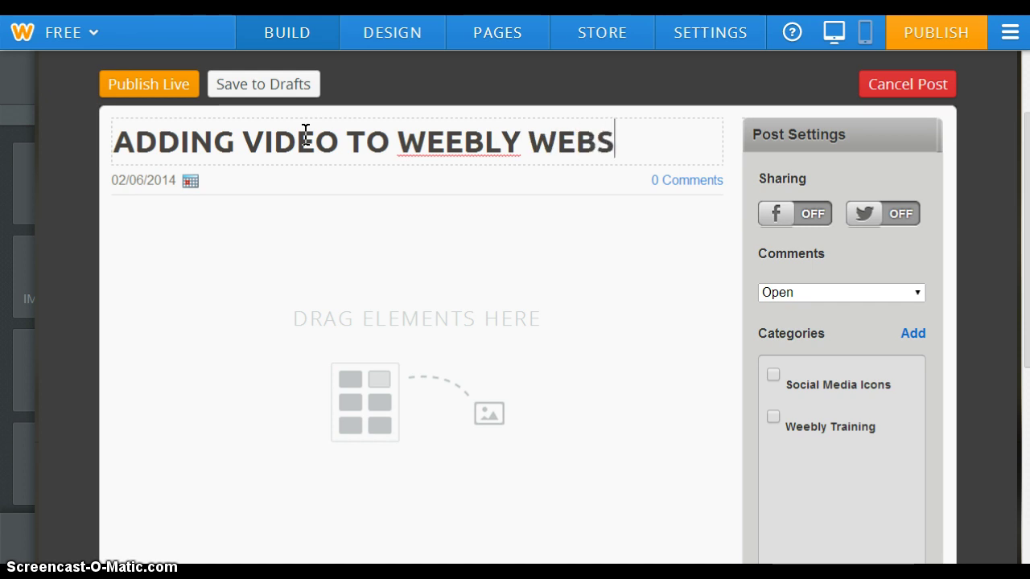
text(ITES)
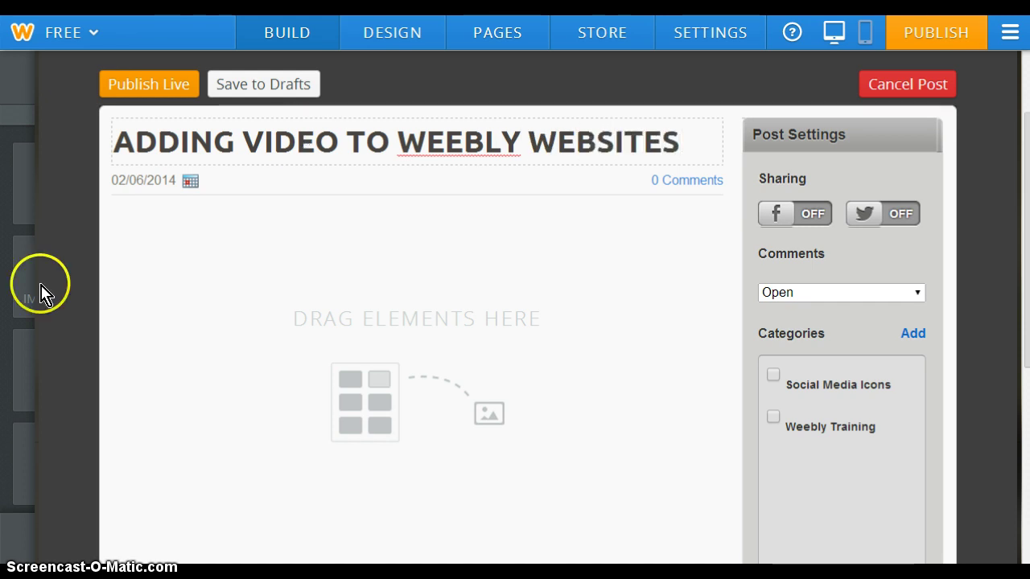
click(171, 250)
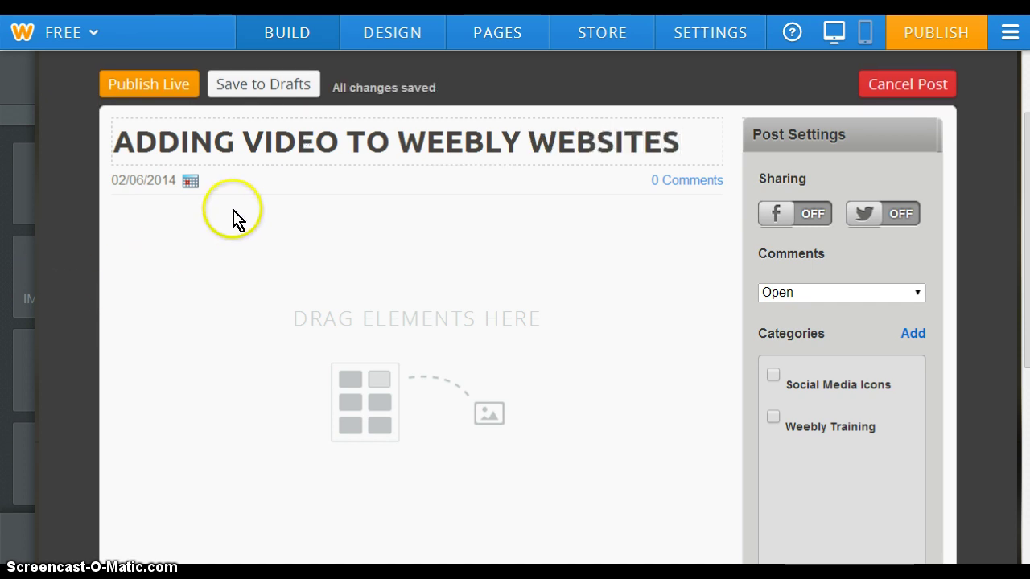
click(18, 143)
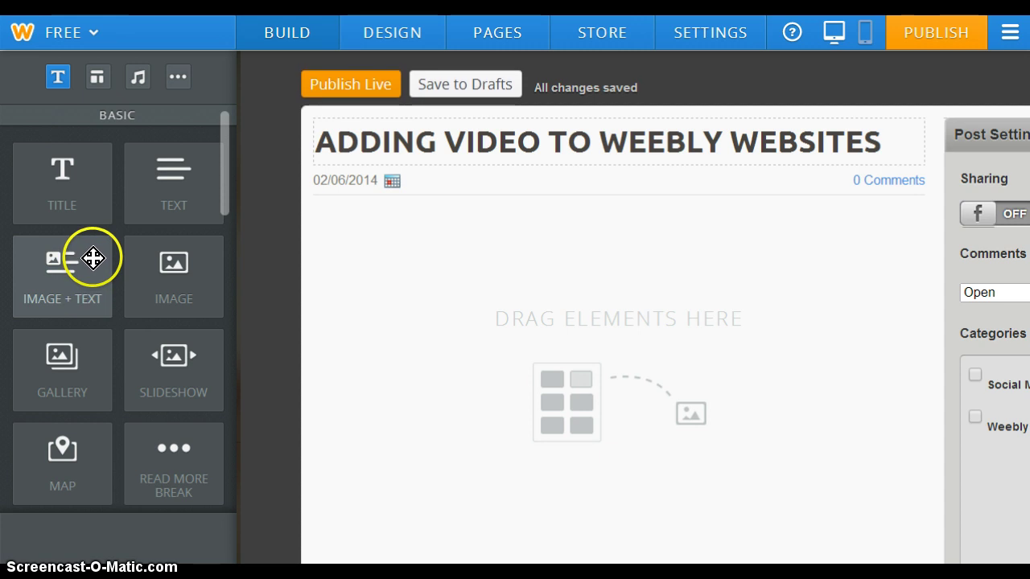
Drag a YouTube element from the Media elements into the post body beneath the title.
click(287, 245)
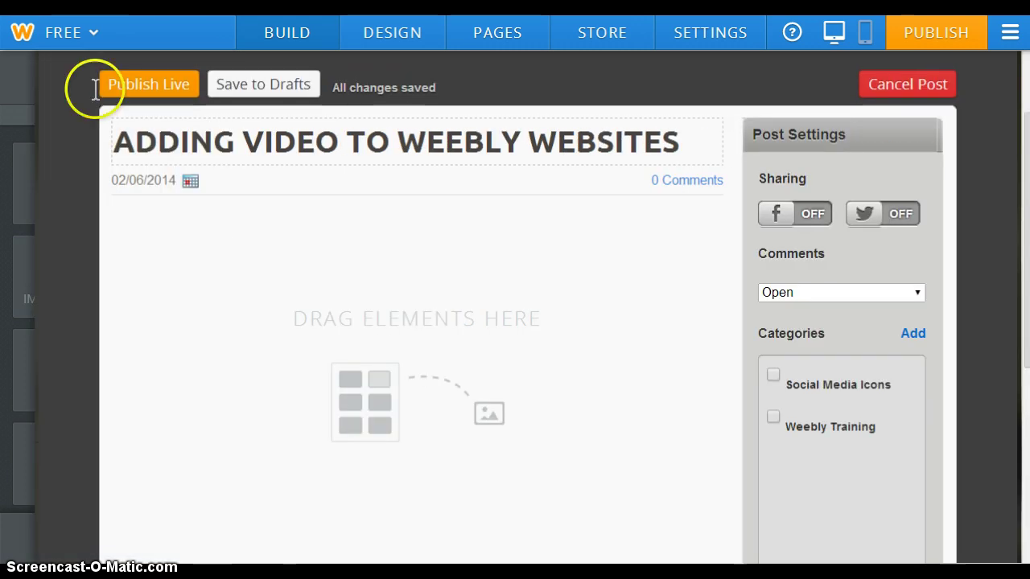
click(19, 115)
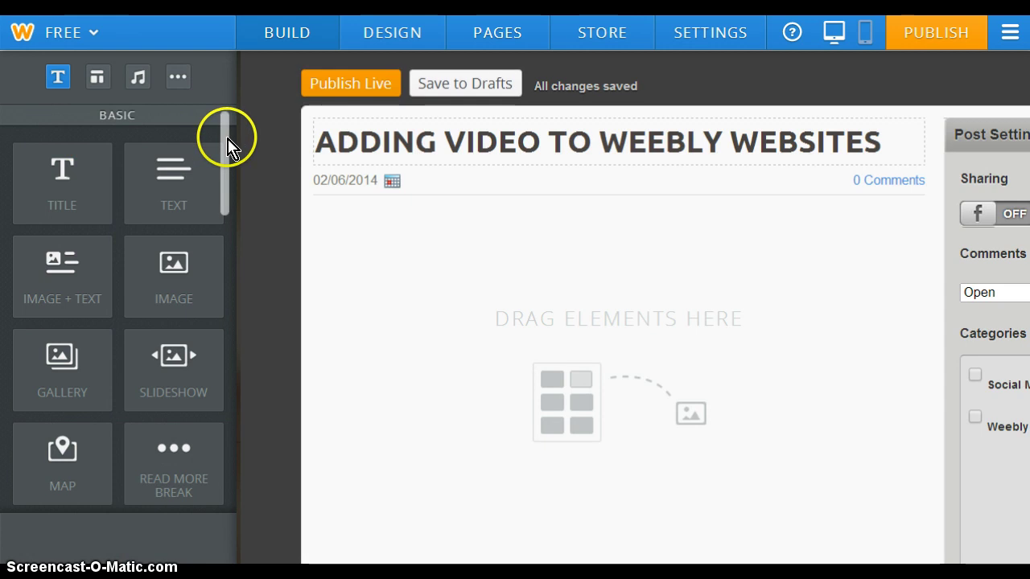
drag(225, 150, 228, 303)
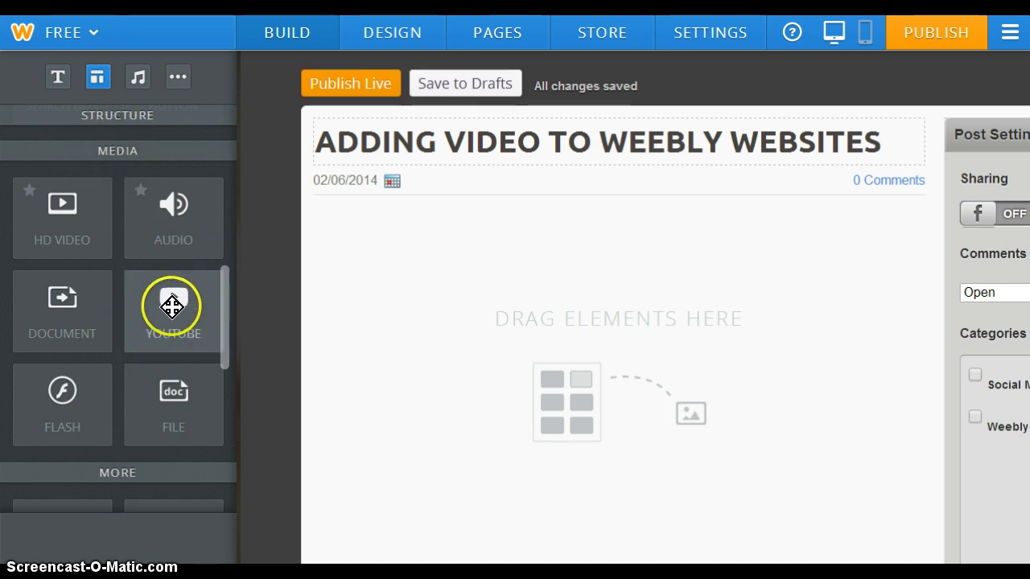
drag(171, 291, 439, 269)
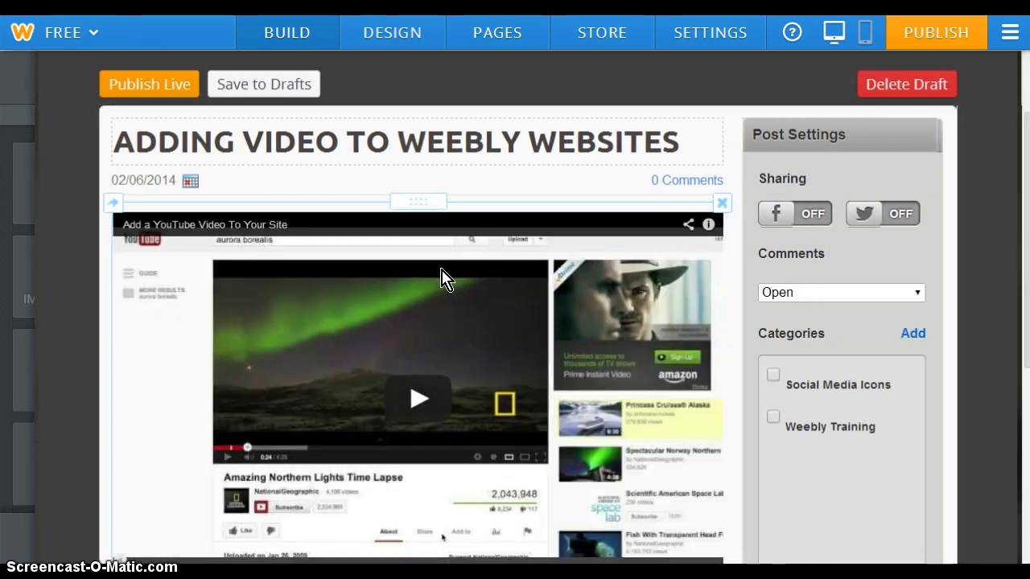
Select the new YouTube block and bring up its video settings.
click(477, 284)
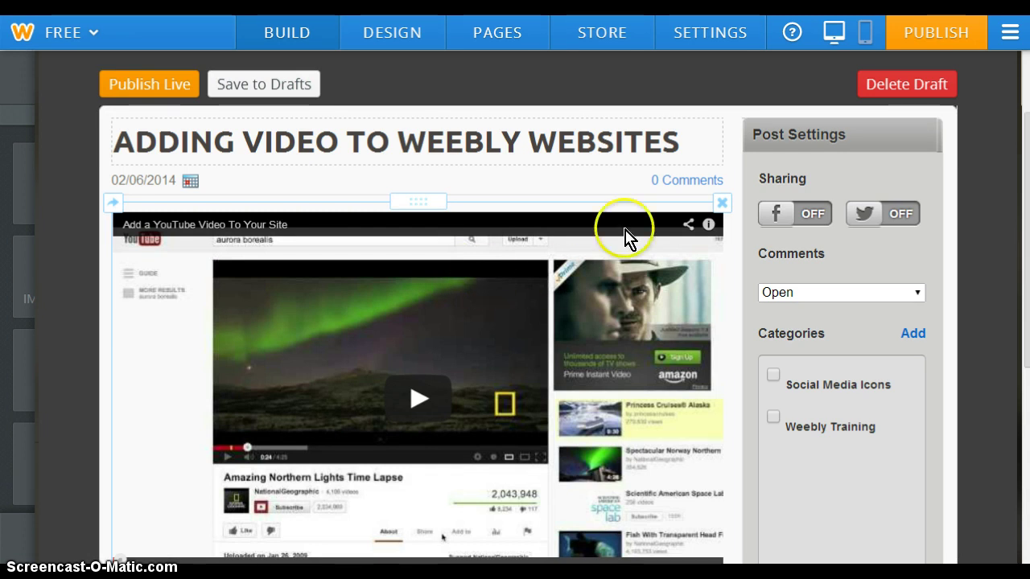
mouse_move(1022, 117)
mouse_down()
mouse_move(1023, 217)
mouse_move(1022, 149)
mouse_up()
click(437, 265)
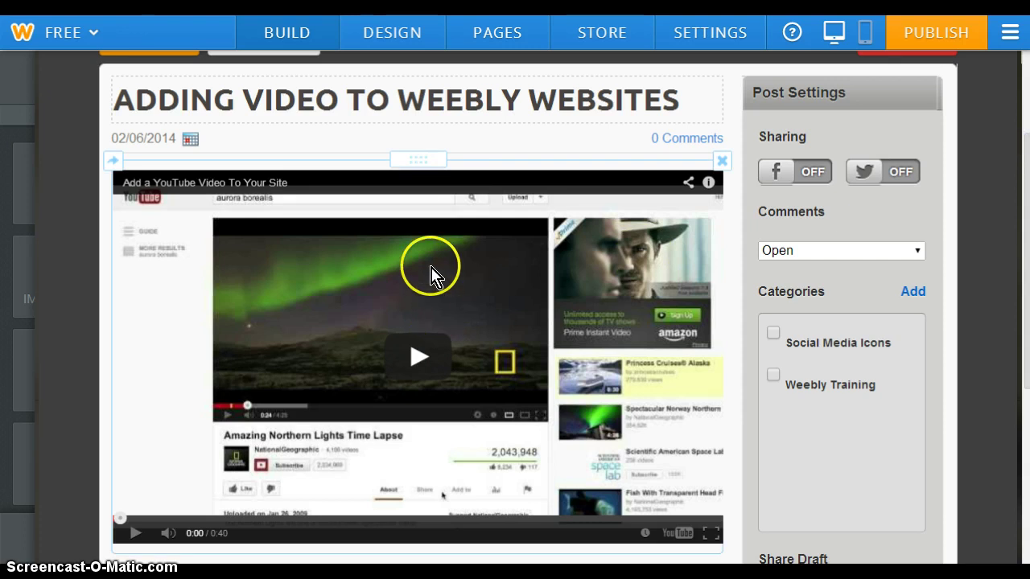
click(563, 227)
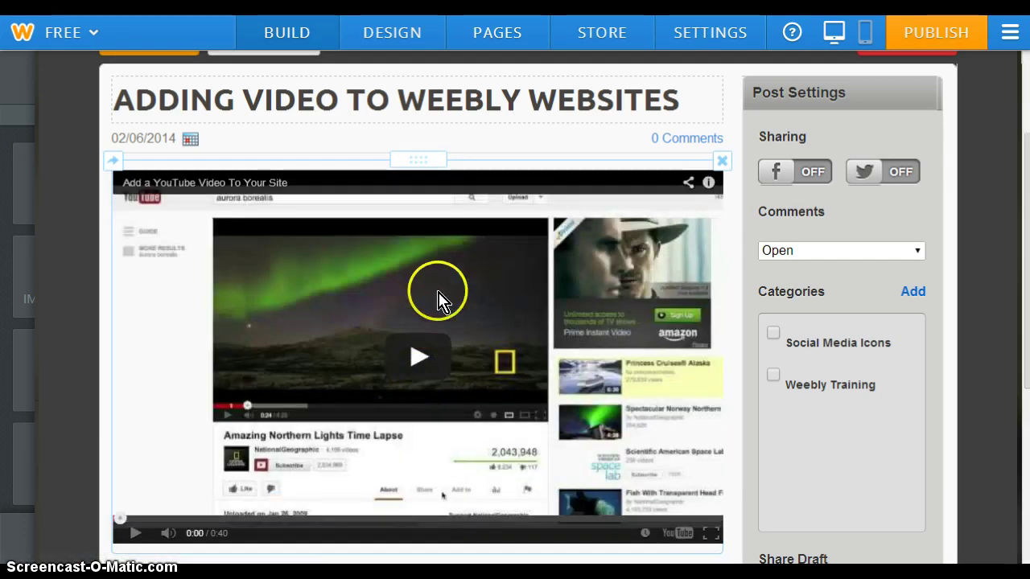
click(438, 294)
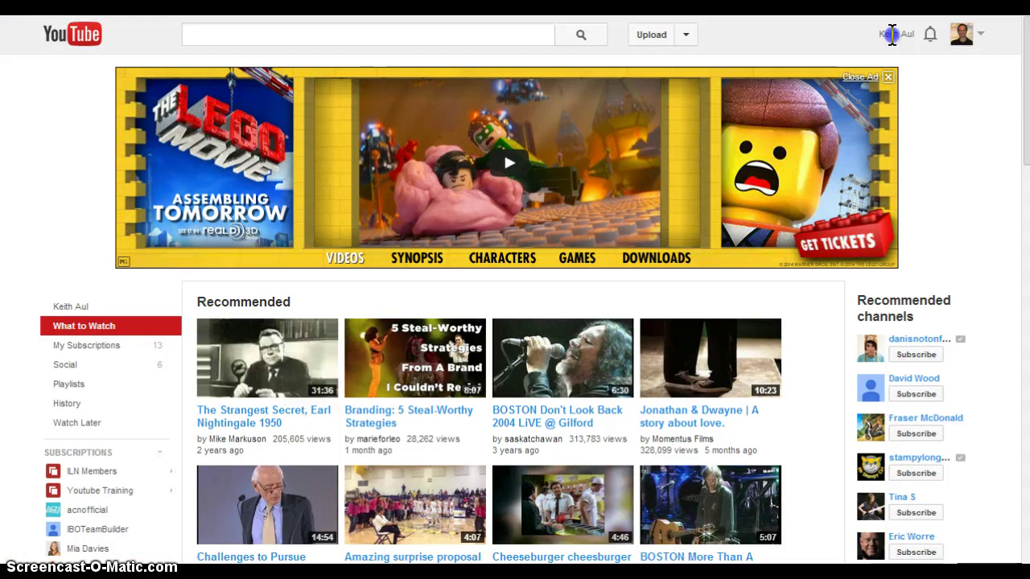
Copy the social media icons video's short link from its edit page in YouTube uploads.
click(891, 34)
click(743, 97)
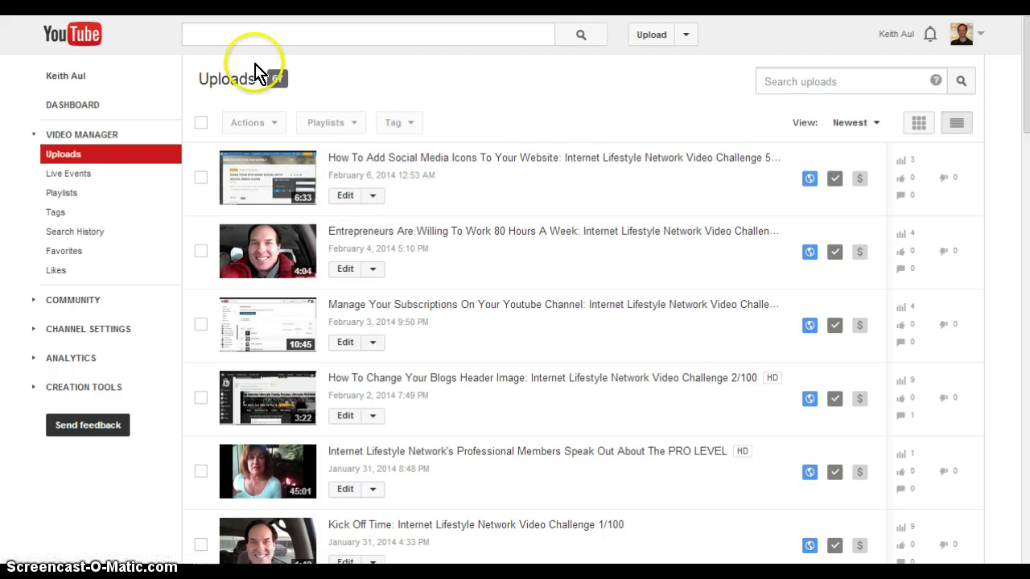
click(348, 198)
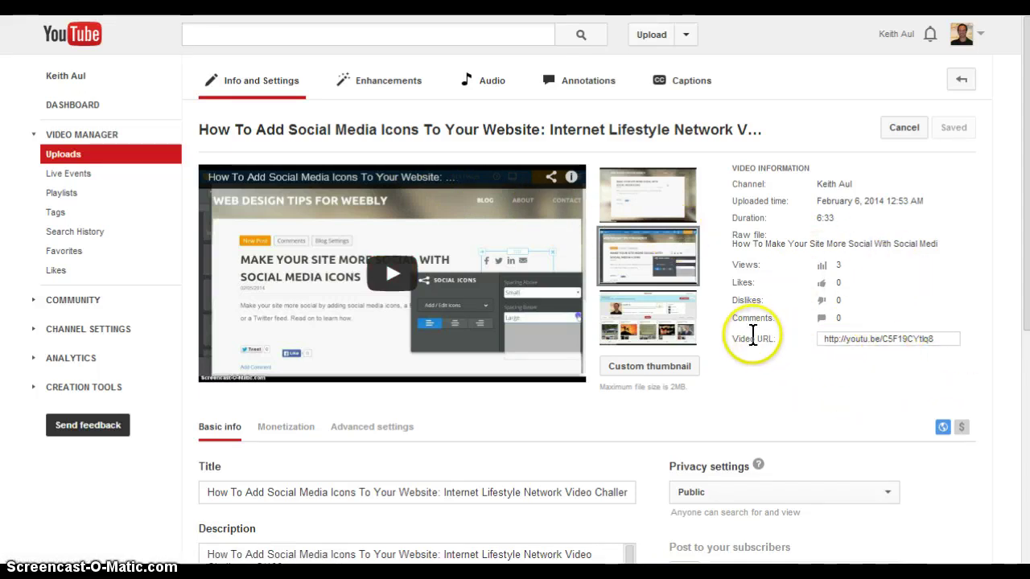
click(938, 341)
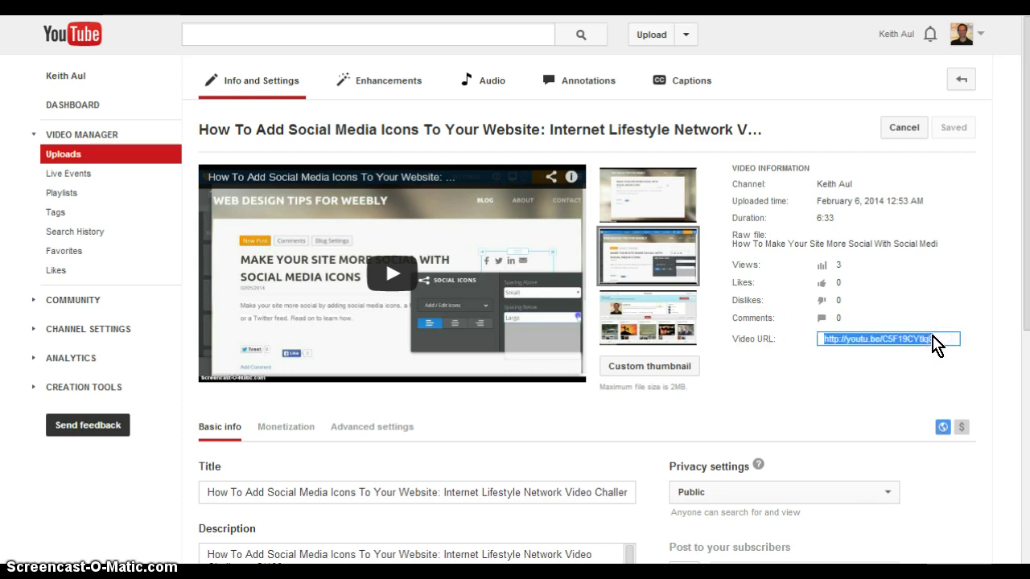
right_click(933, 338)
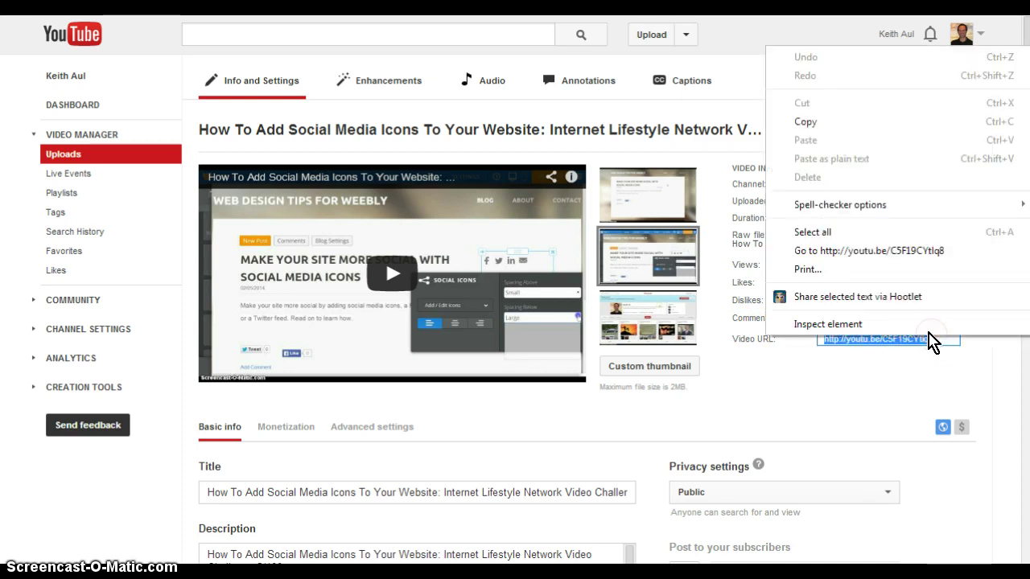
click(819, 122)
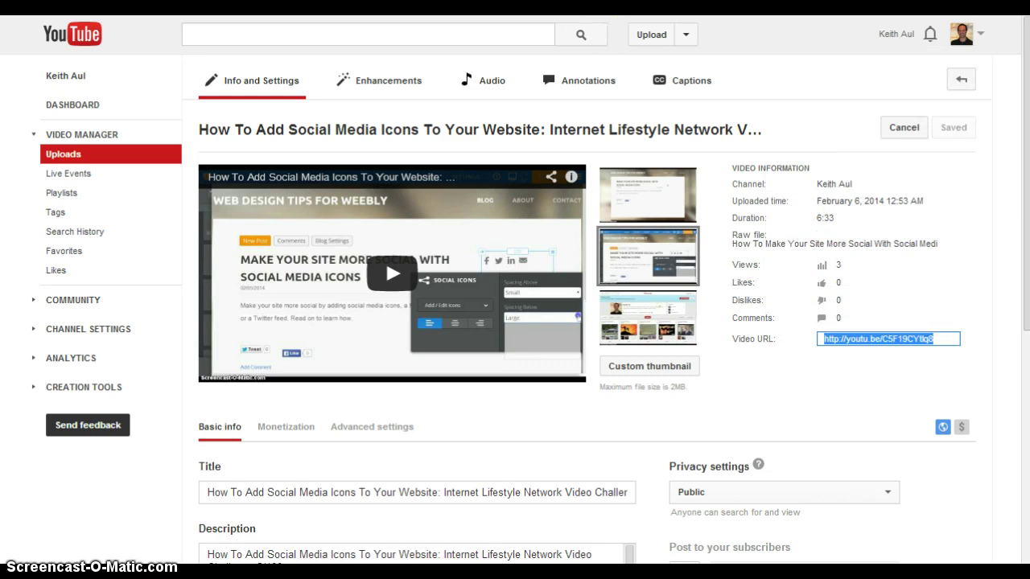
Paste the social media icons youtu.be link into the YouTube block's Video URL field.
key(ctrl+Tab)
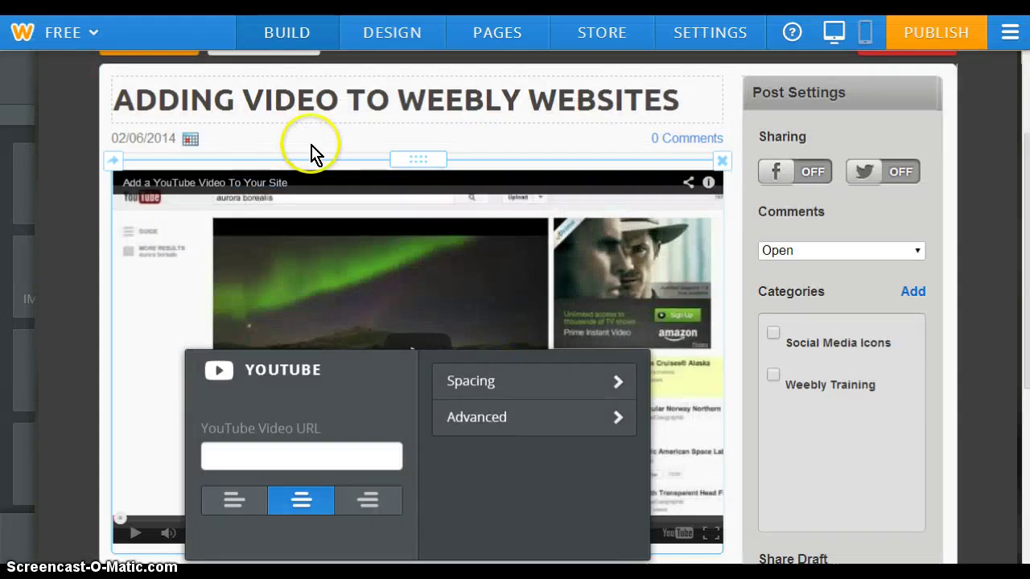
click(356, 453)
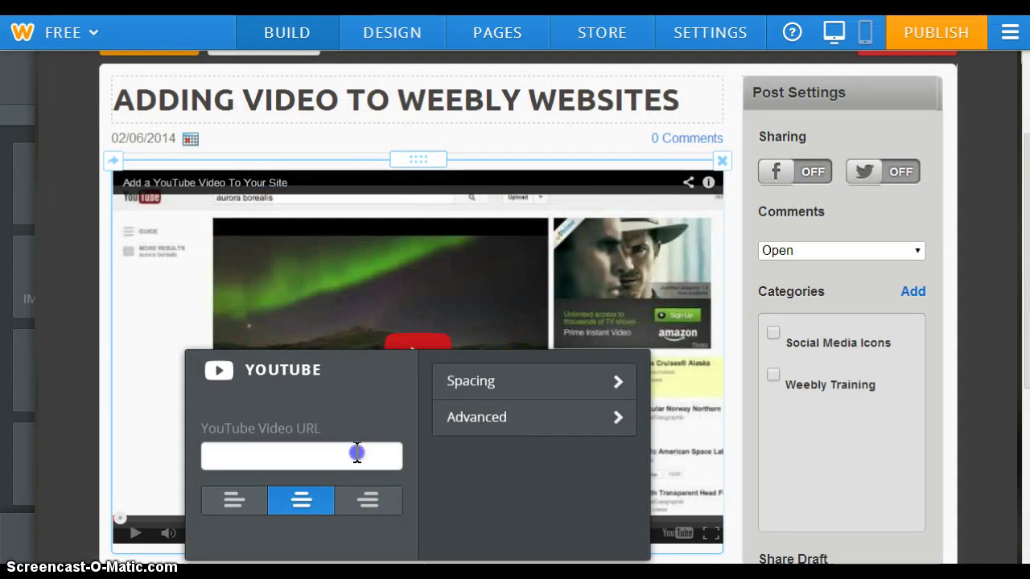
drag(356, 451, 208, 456)
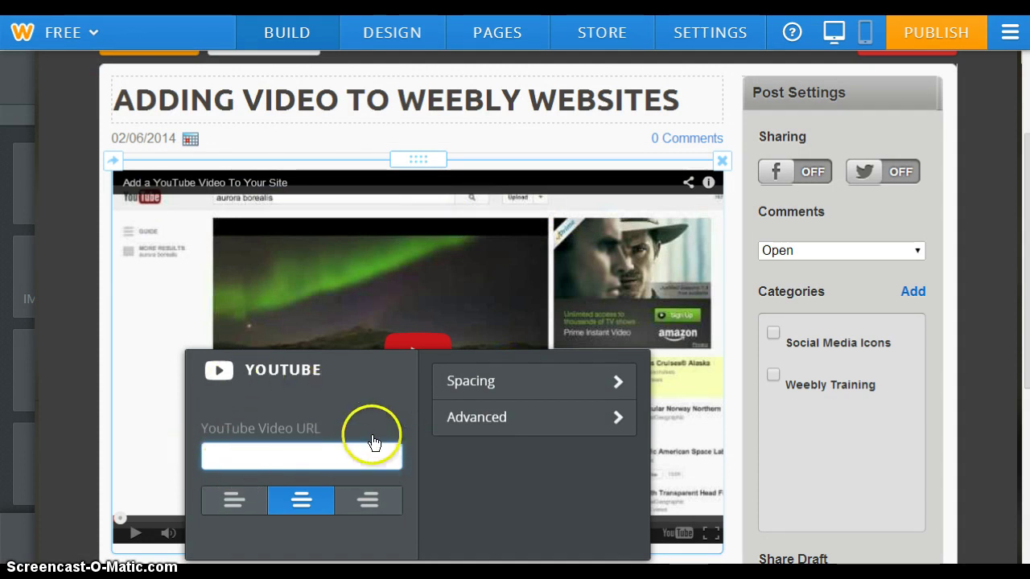
right_click(241, 460)
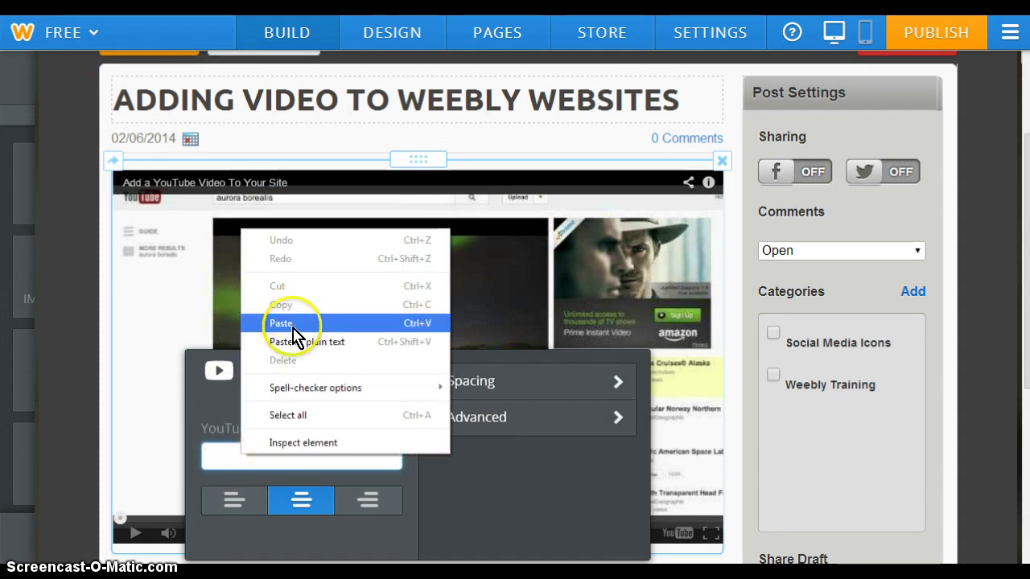
click(294, 323)
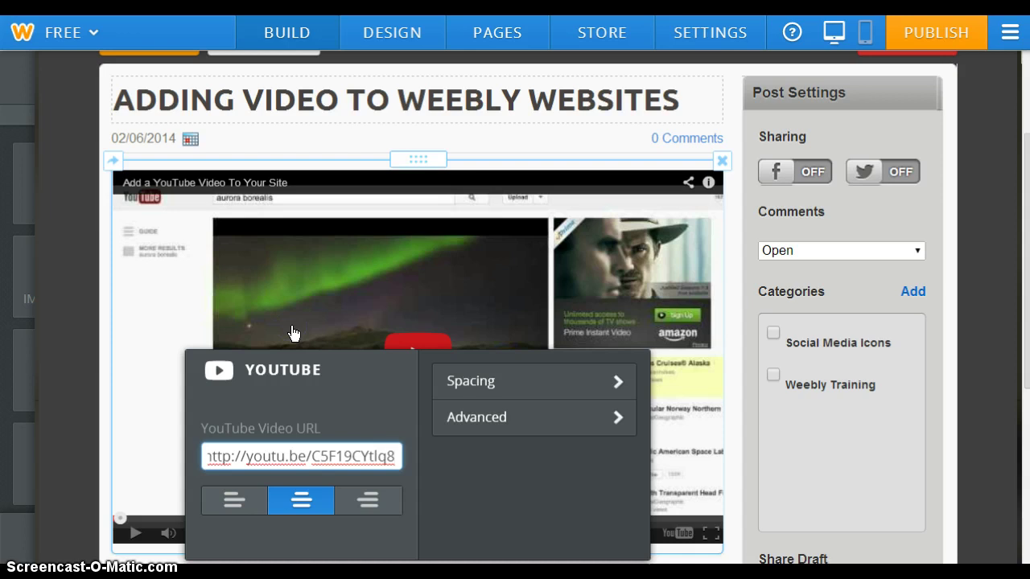
drag(365, 336, 390, 410)
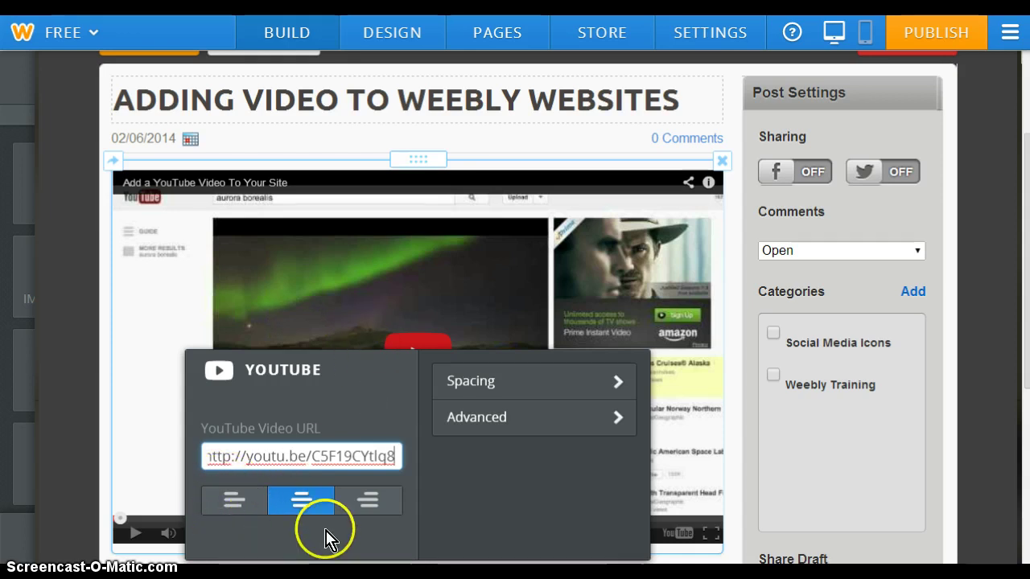
Left-align the embedded video, then play and pause its preview.
click(233, 501)
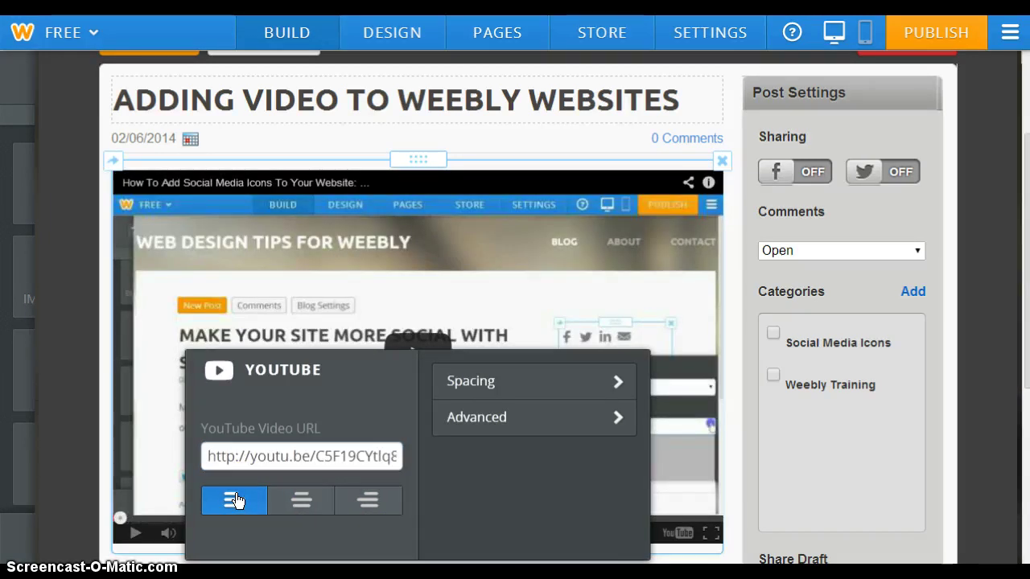
click(338, 492)
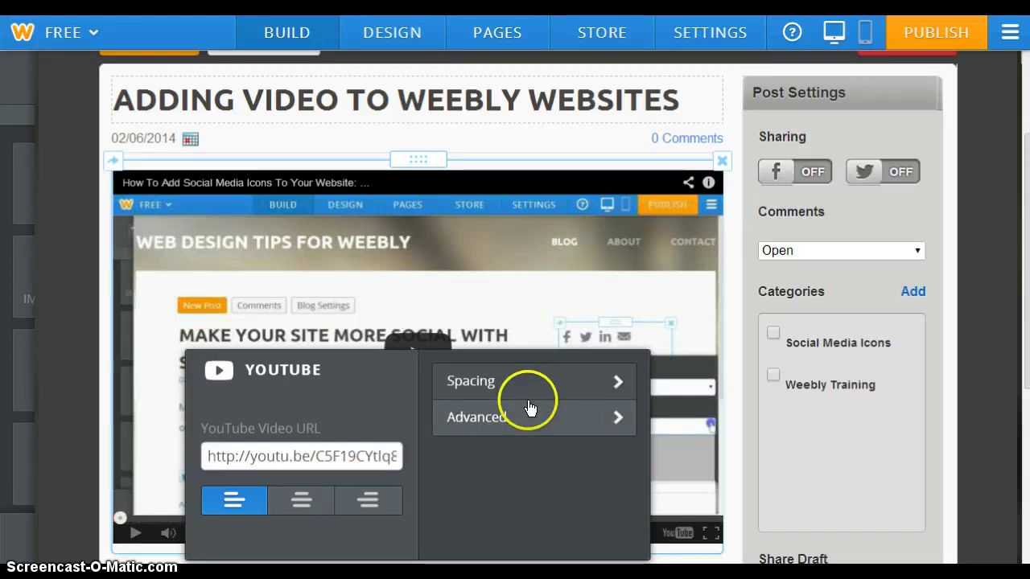
click(629, 177)
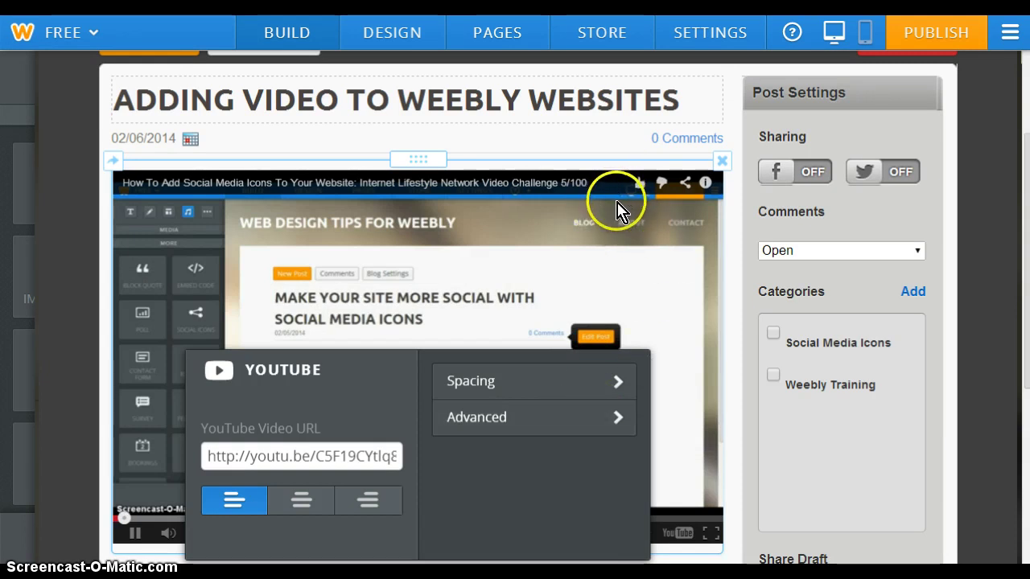
click(136, 534)
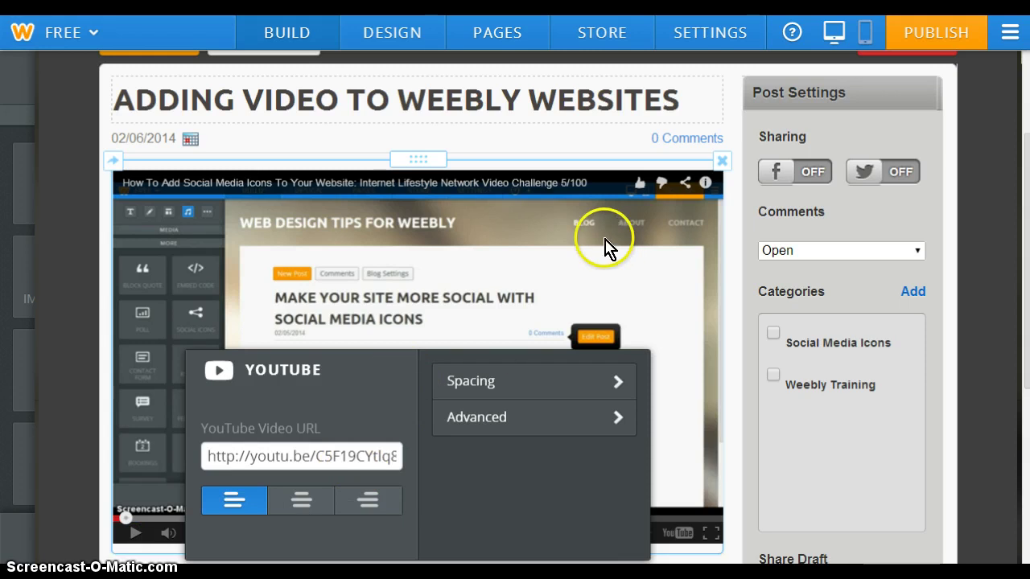
click(577, 240)
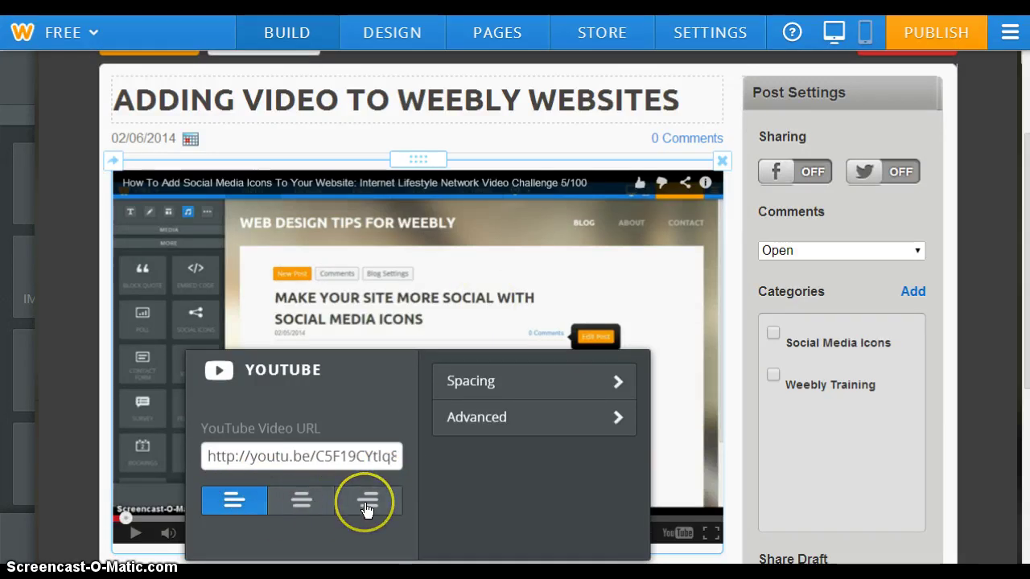
Set the video block's top margin to Large under Spacing, trying Small first.
click(615, 382)
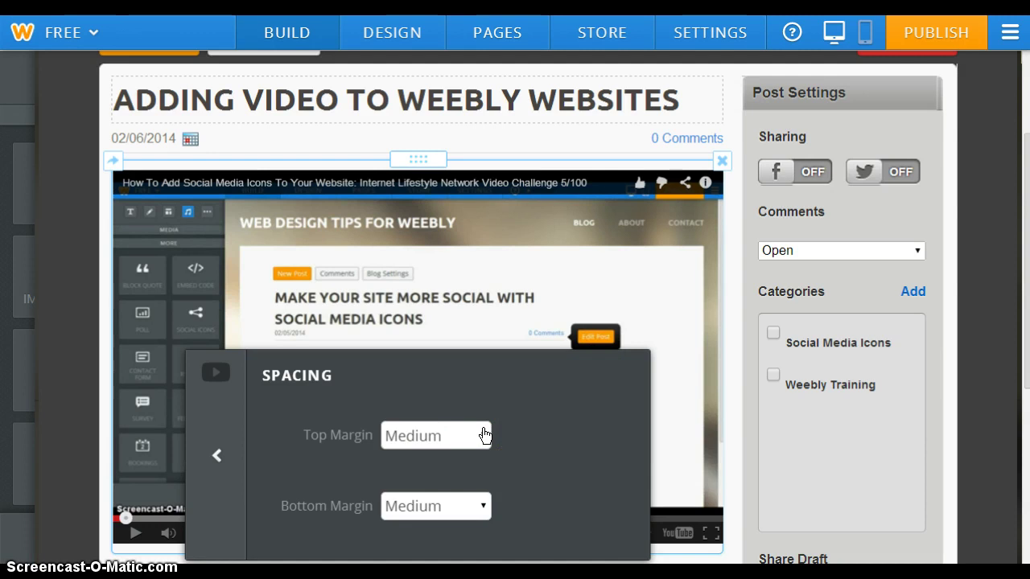
click(483, 434)
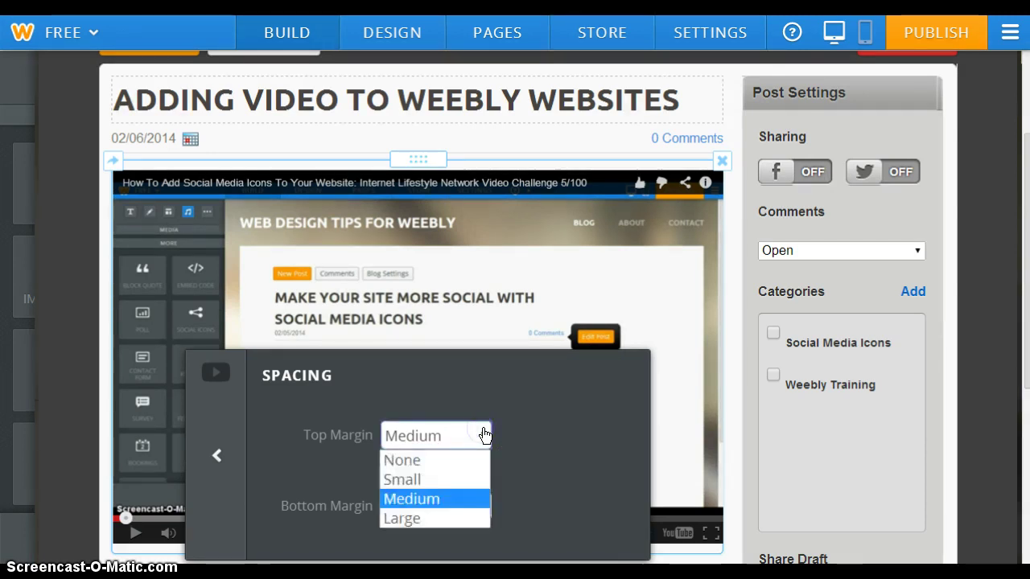
click(452, 481)
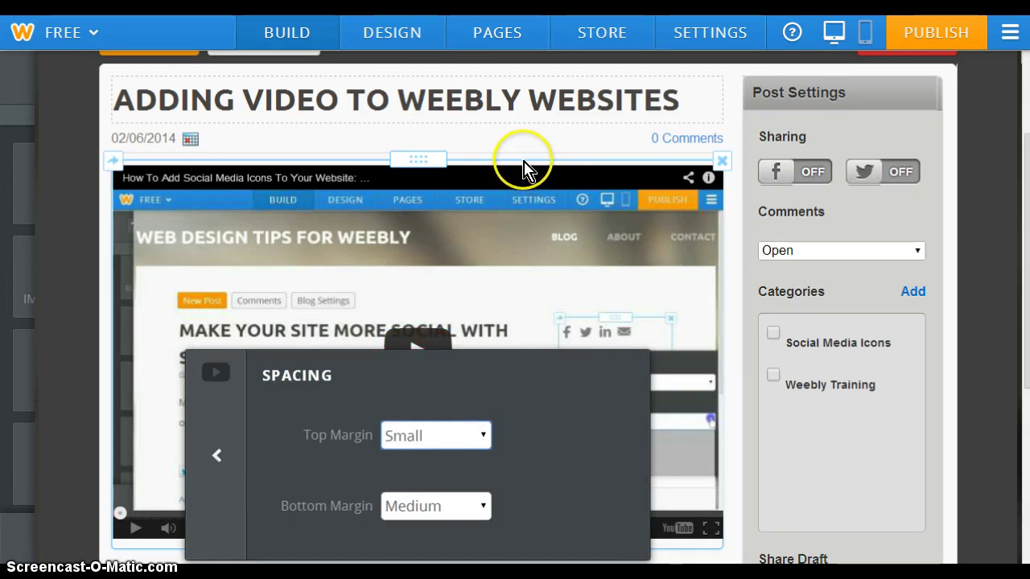
click(481, 435)
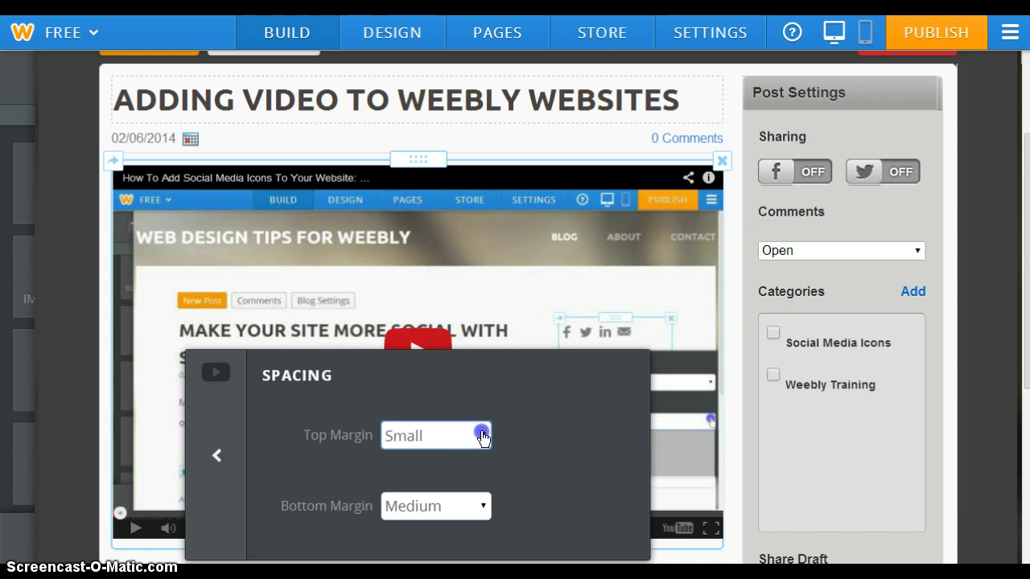
click(455, 519)
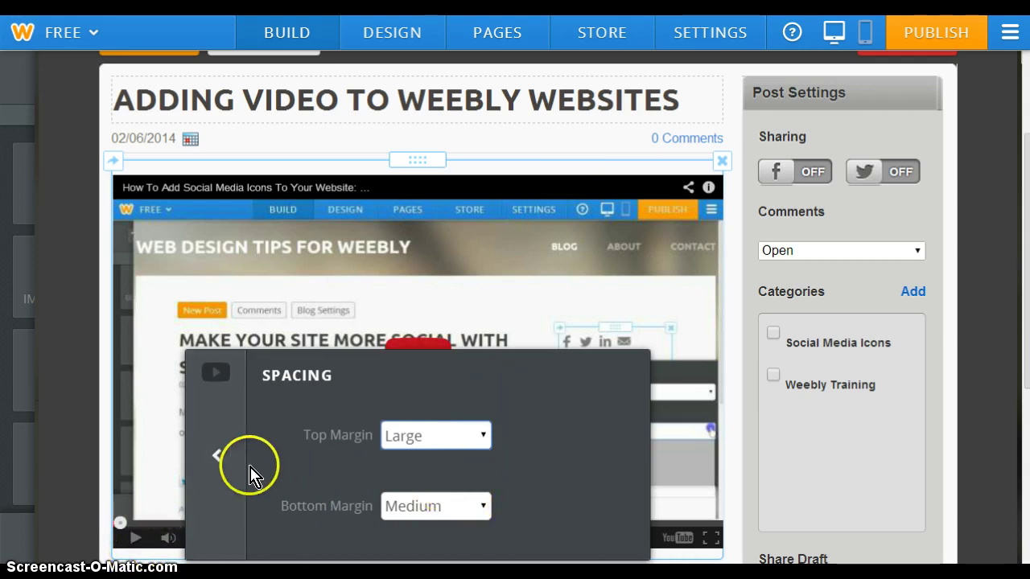
Resize the embedded video to Small in Advanced settings, after trying Extra Large and Large.
click(222, 456)
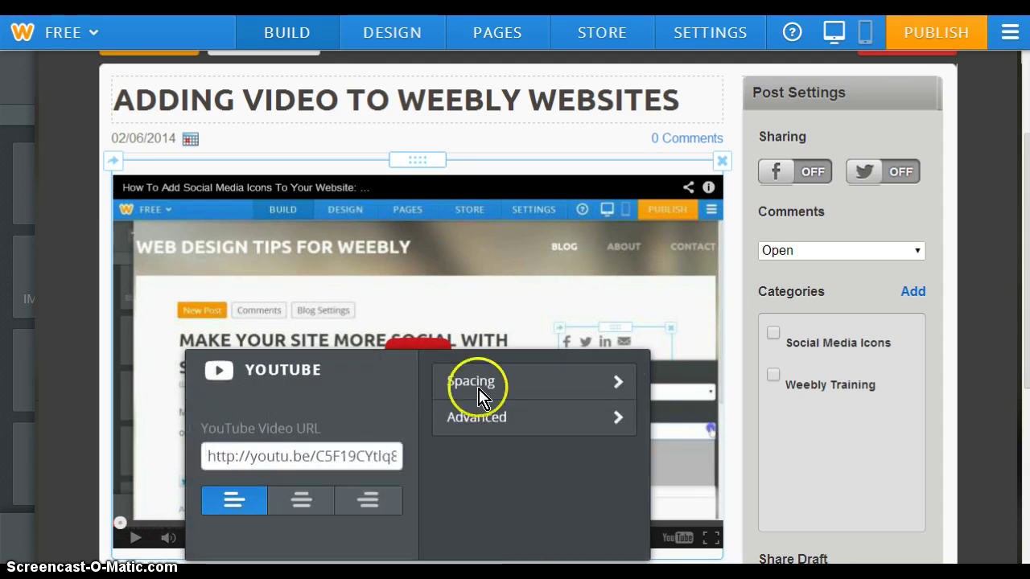
click(505, 418)
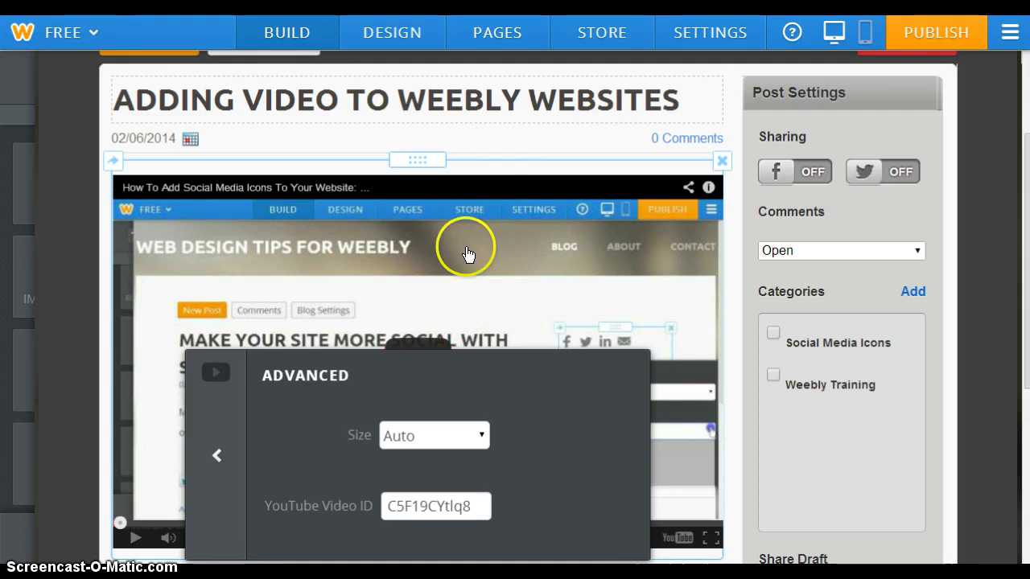
click(479, 434)
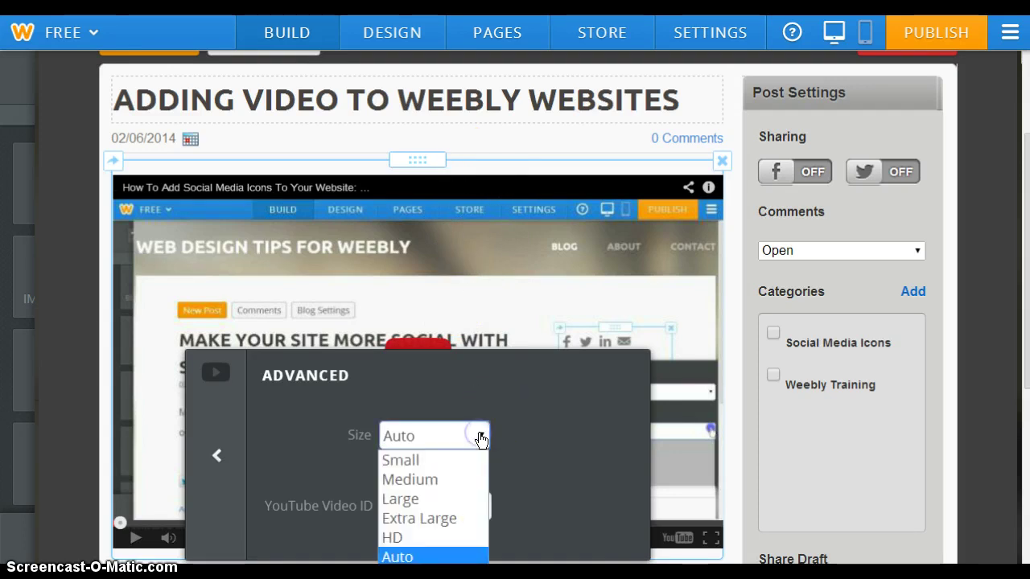
click(455, 519)
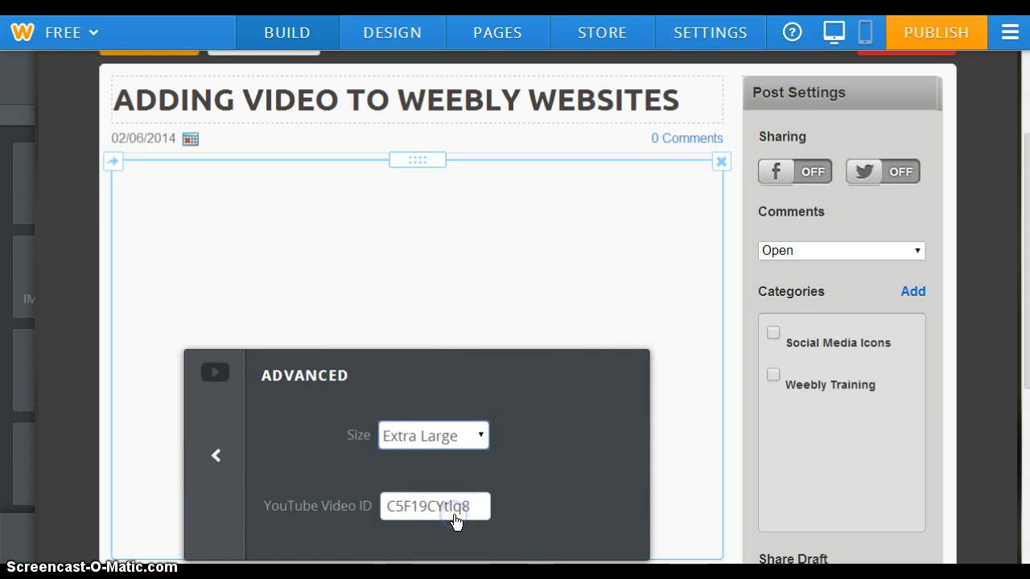
click(482, 435)
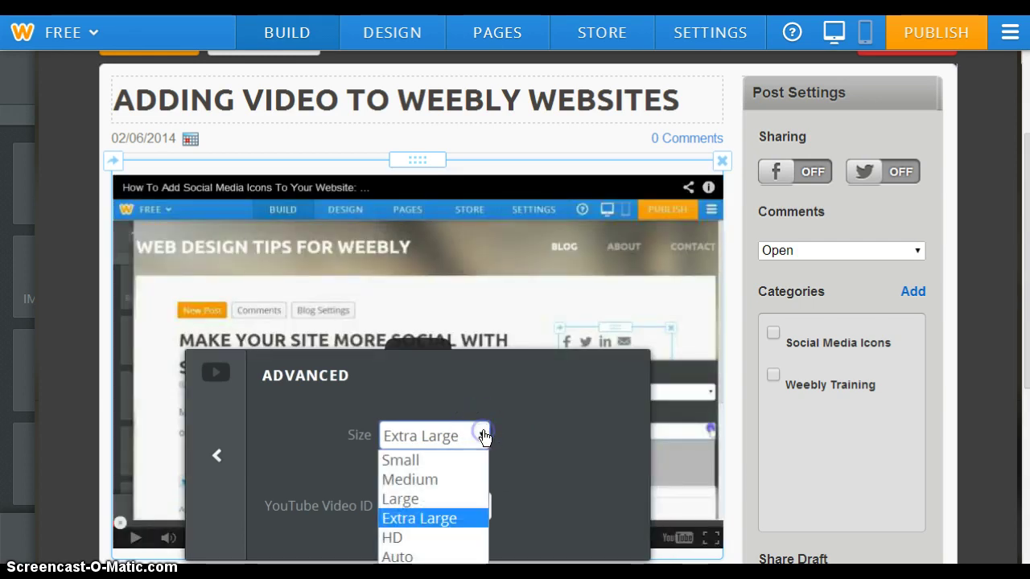
click(455, 499)
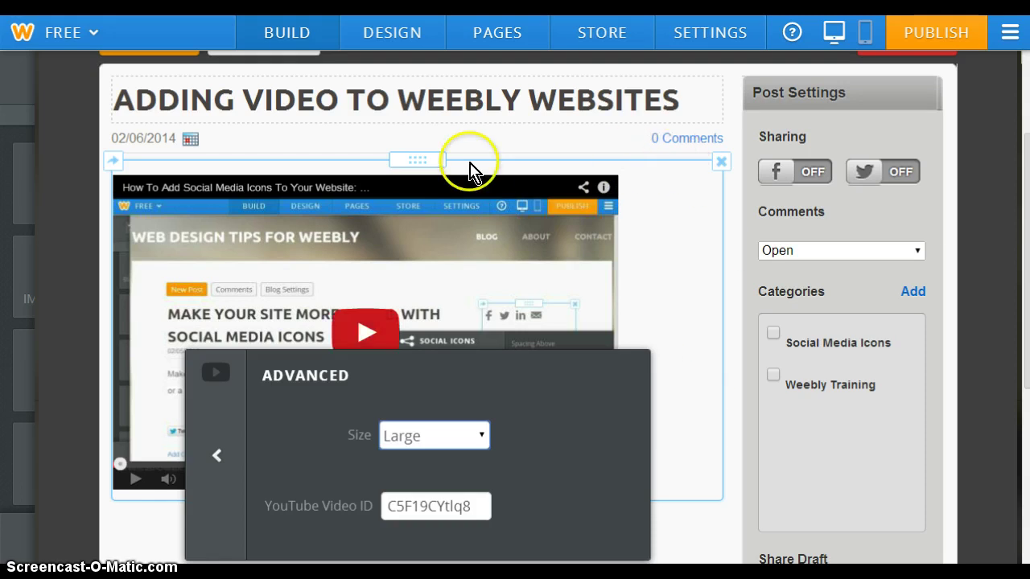
click(478, 435)
click(452, 470)
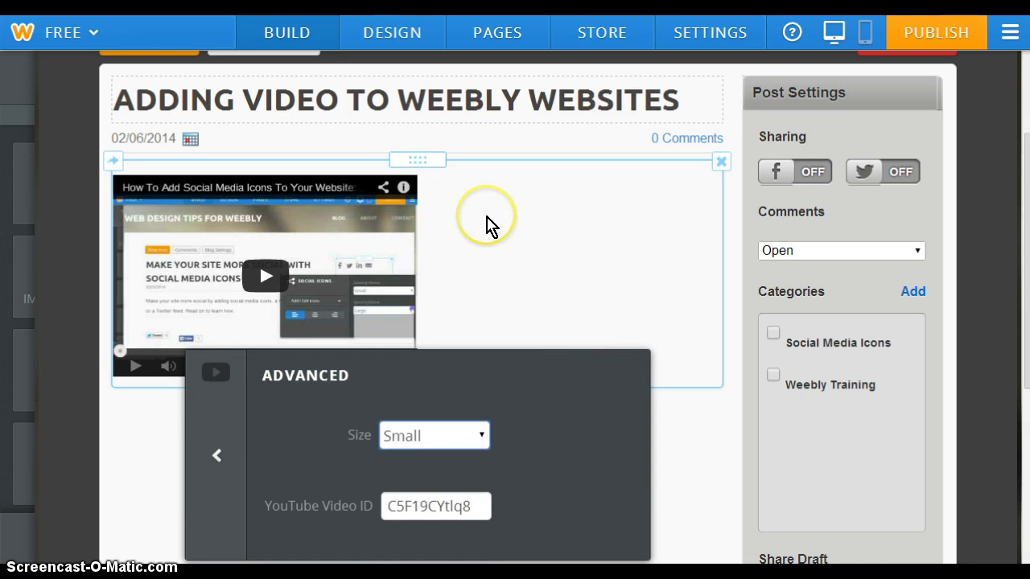
click(215, 456)
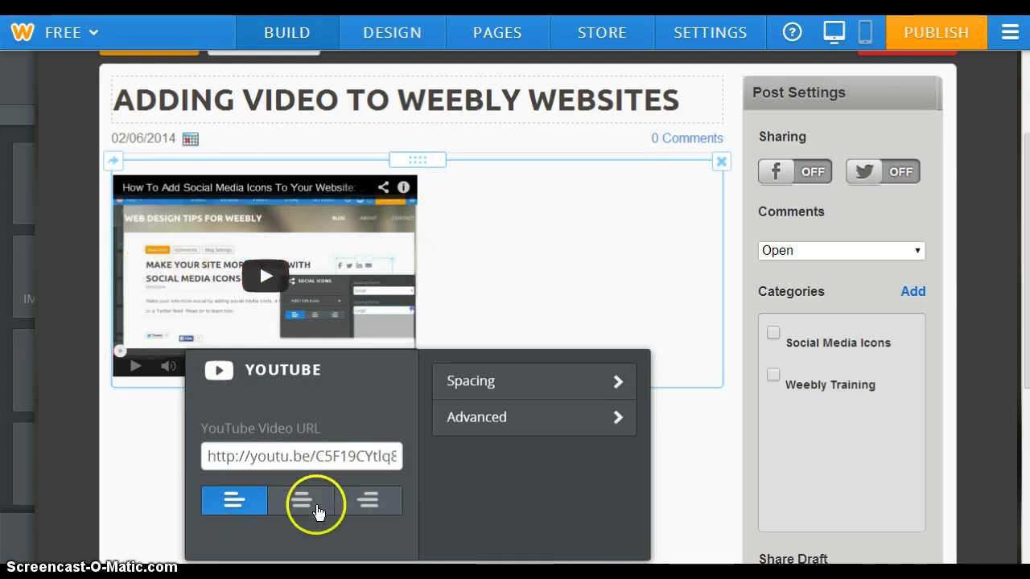
Center the small video in its block and close the video settings.
click(319, 512)
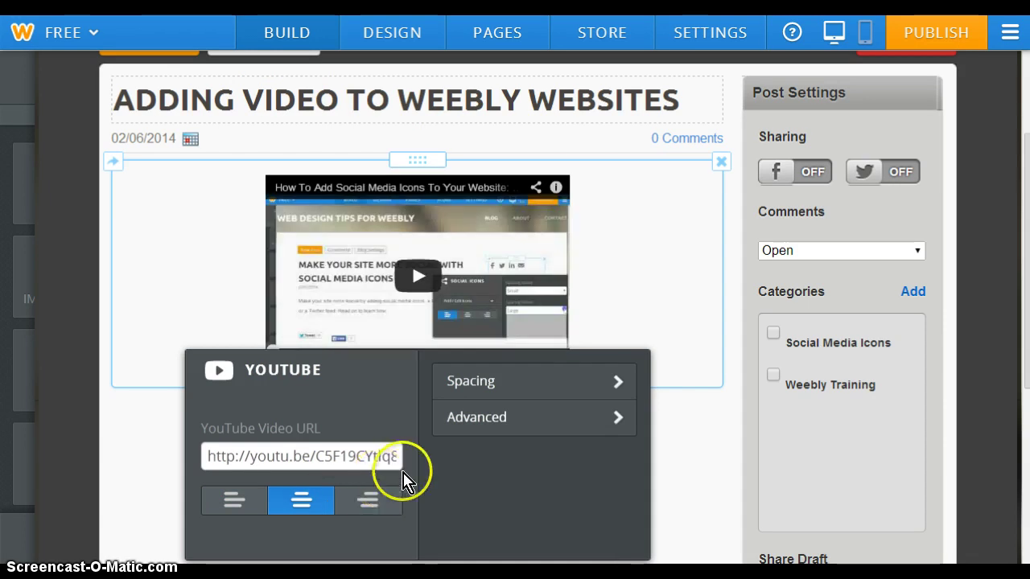
click(367, 499)
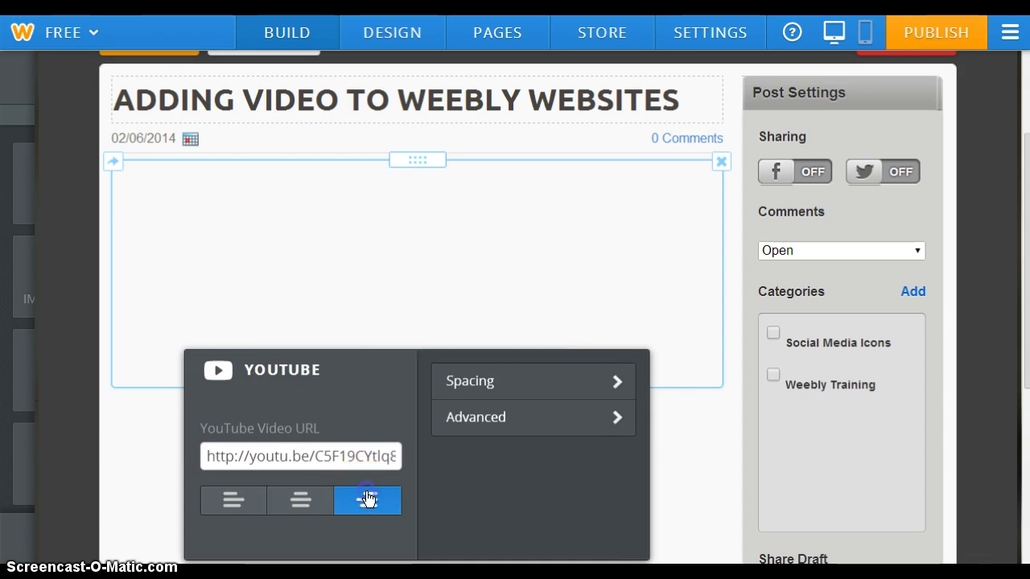
click(304, 499)
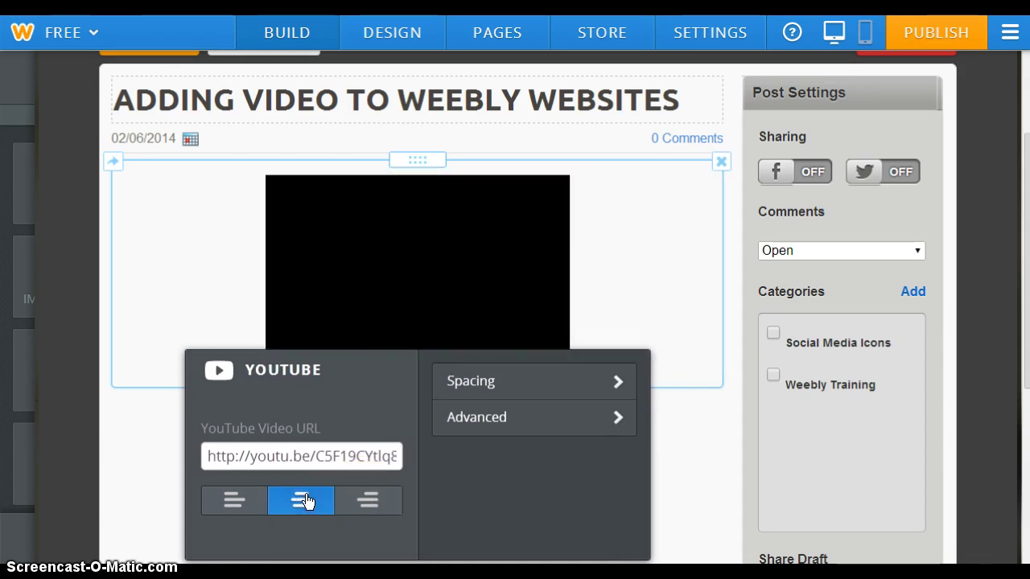
click(422, 457)
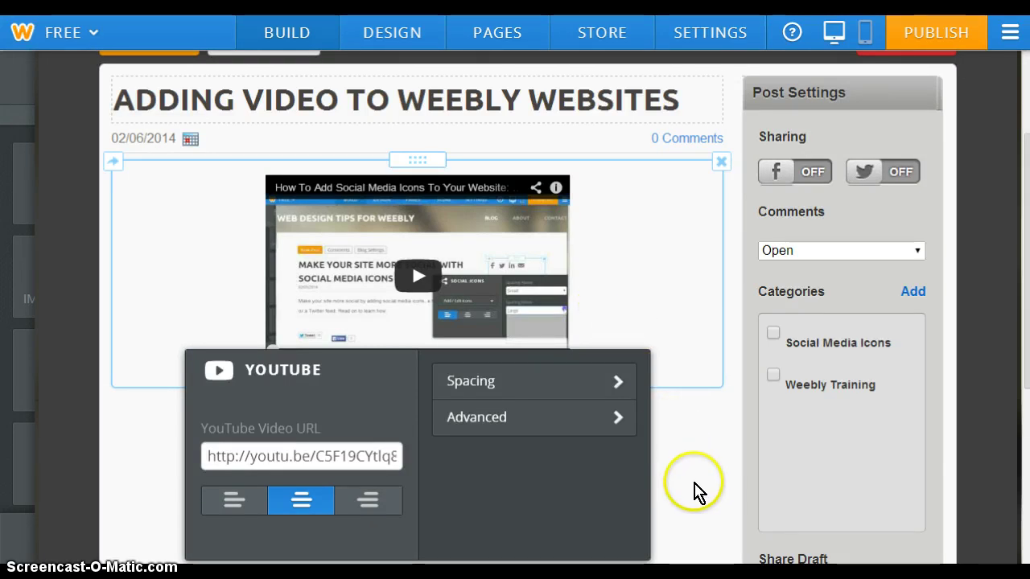
click(692, 487)
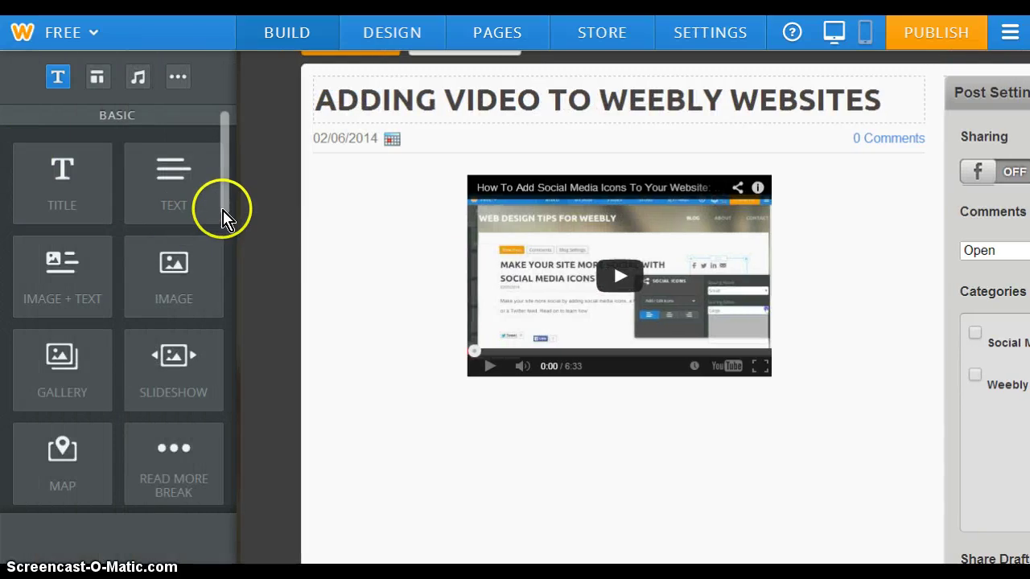
Add an embed code block beneath the video and open its empty custom HTML for editing.
drag(223, 202, 230, 439)
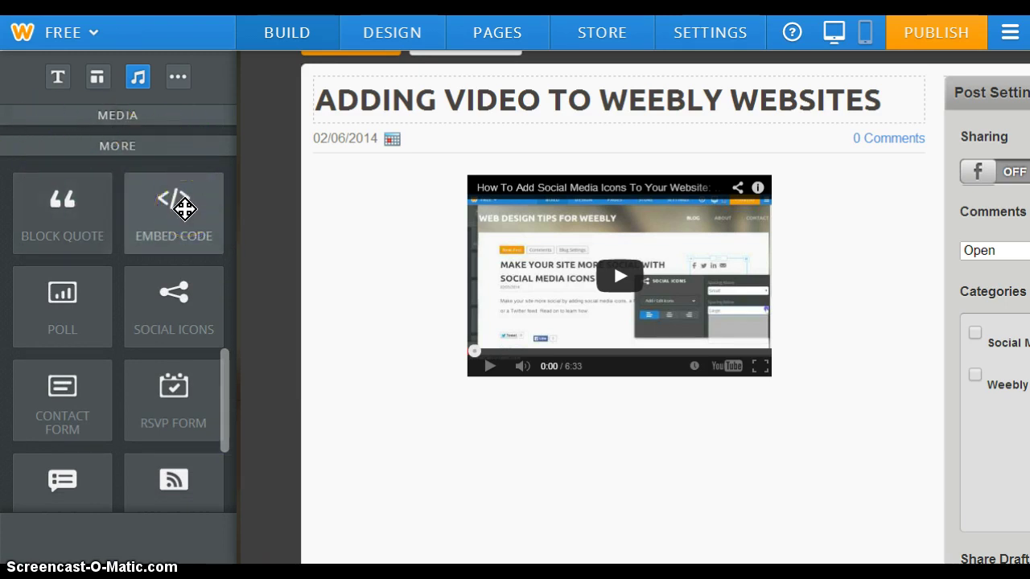
drag(184, 209, 442, 474)
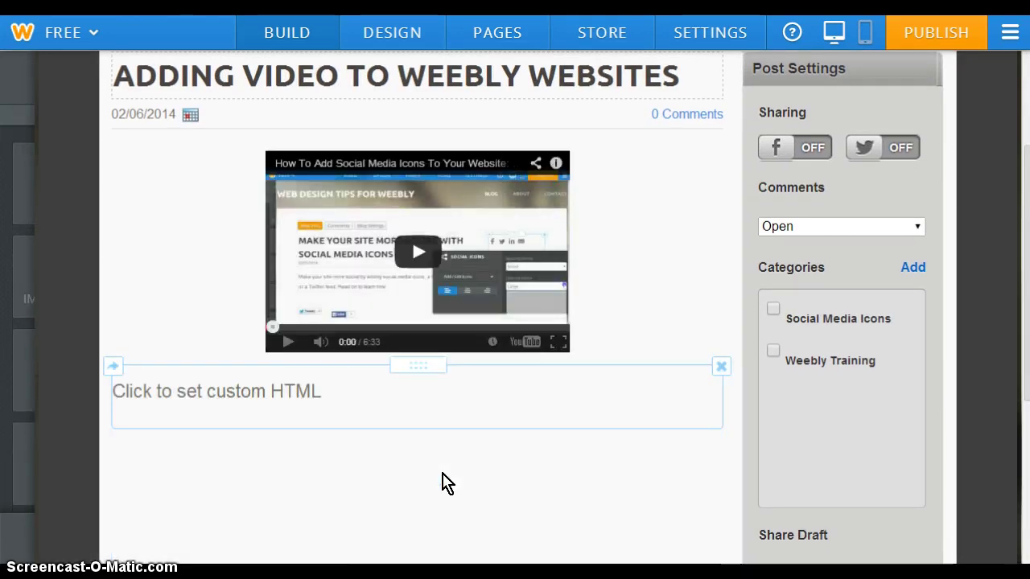
click(534, 350)
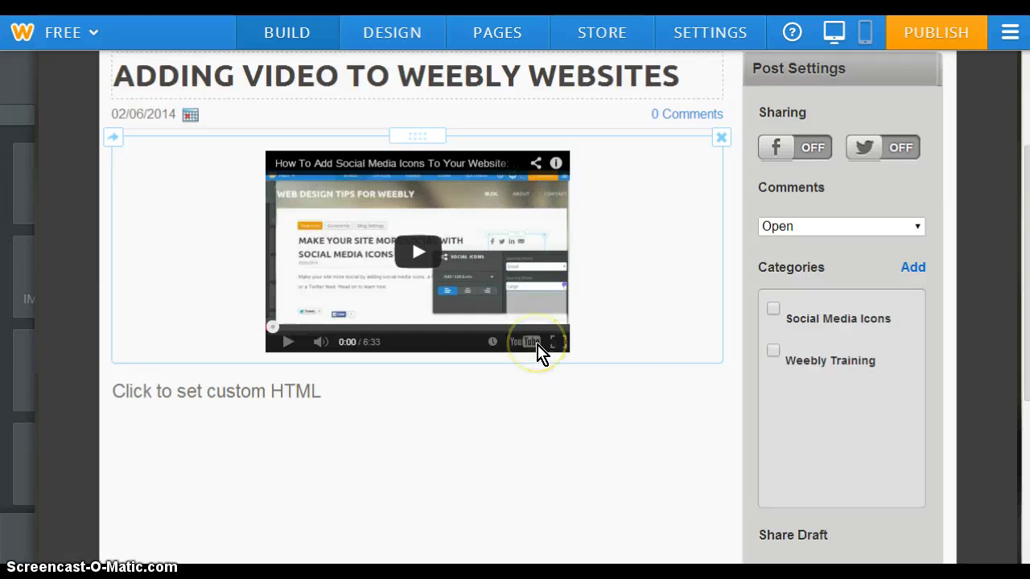
click(330, 412)
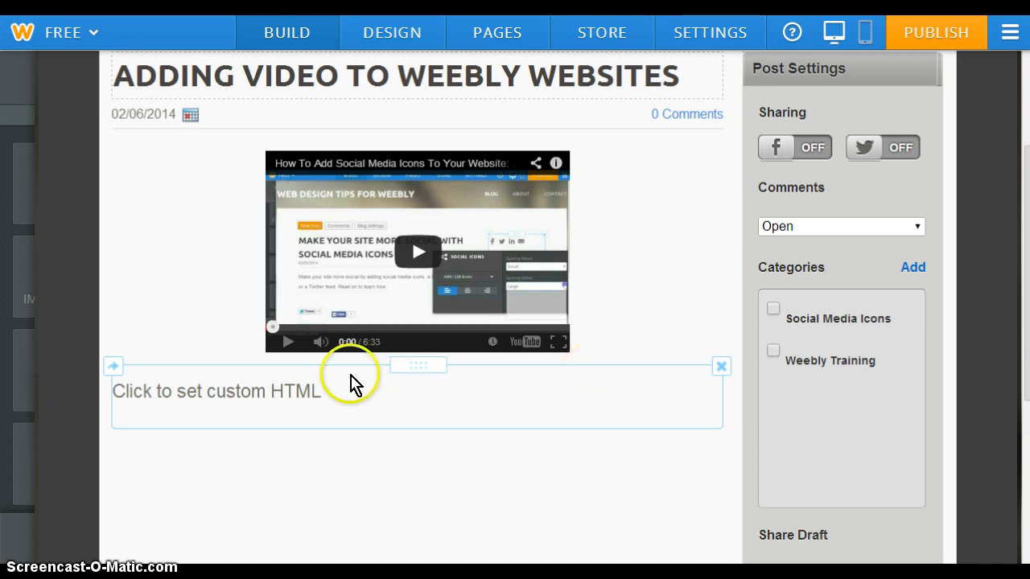
click(263, 388)
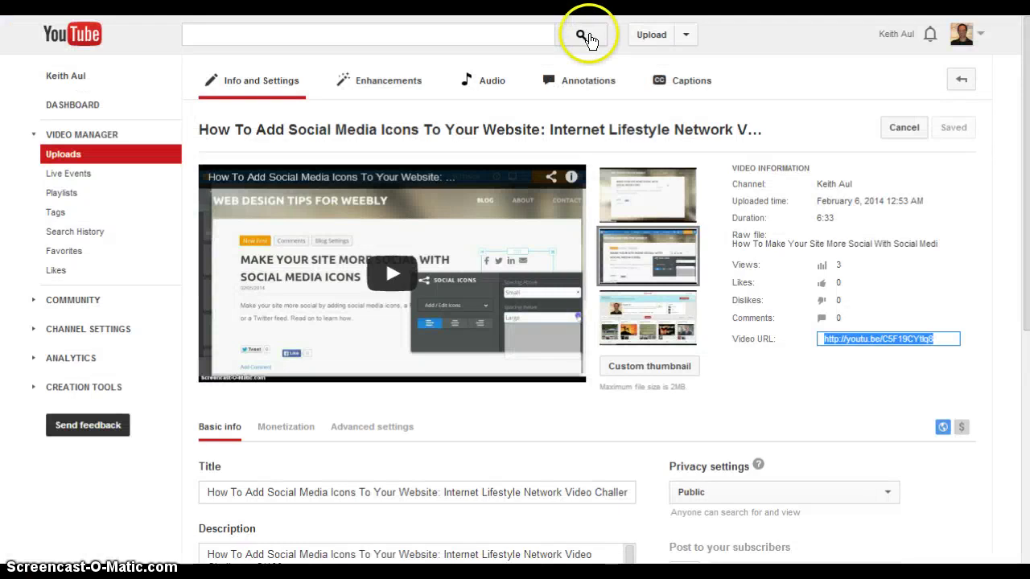
From My channel, open and pause 'How To Add A Widget To Your Blog' in the How To Series playlist.
click(1026, 157)
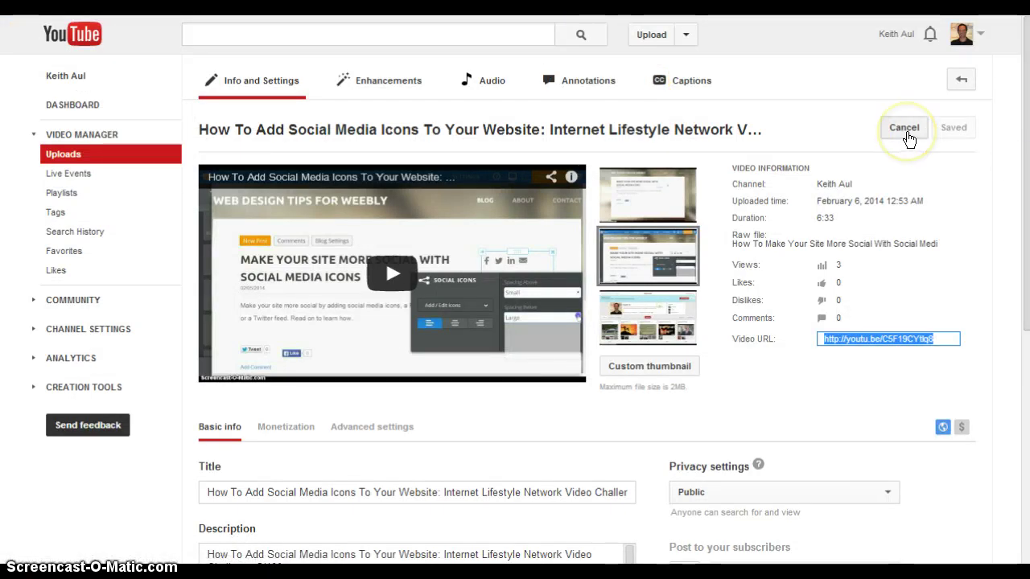
click(897, 34)
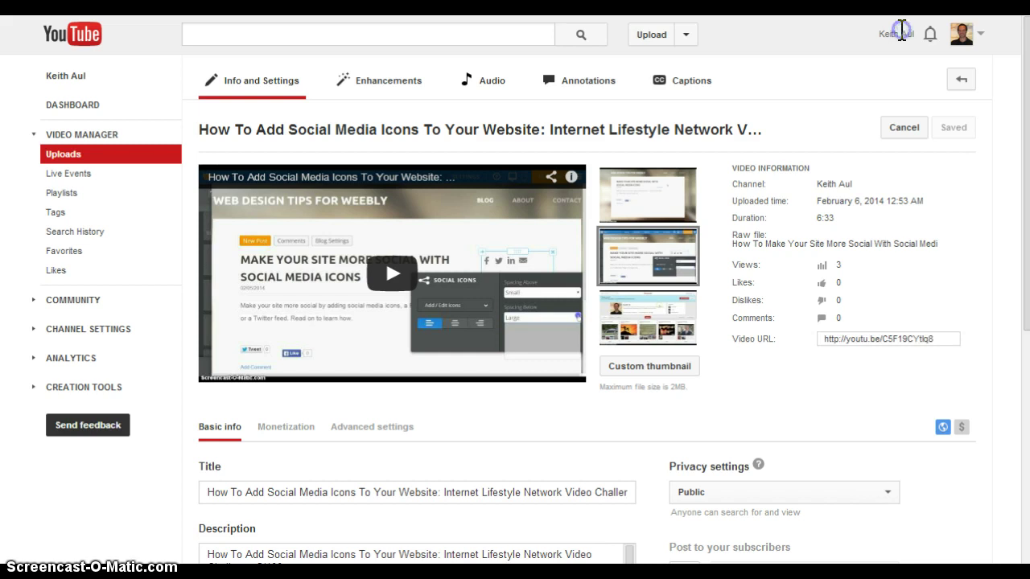
click(726, 87)
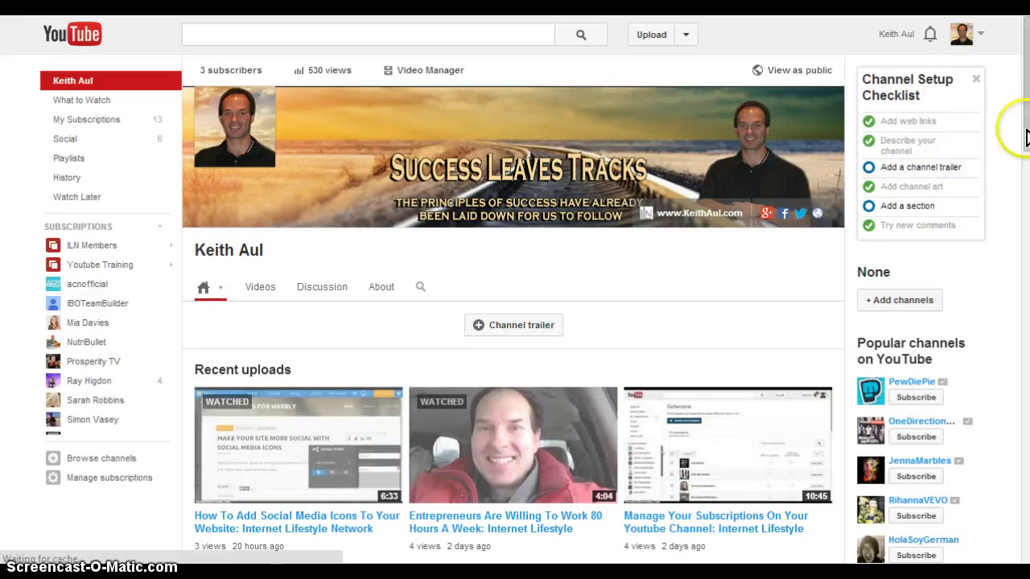
drag(1026, 132, 1025, 282)
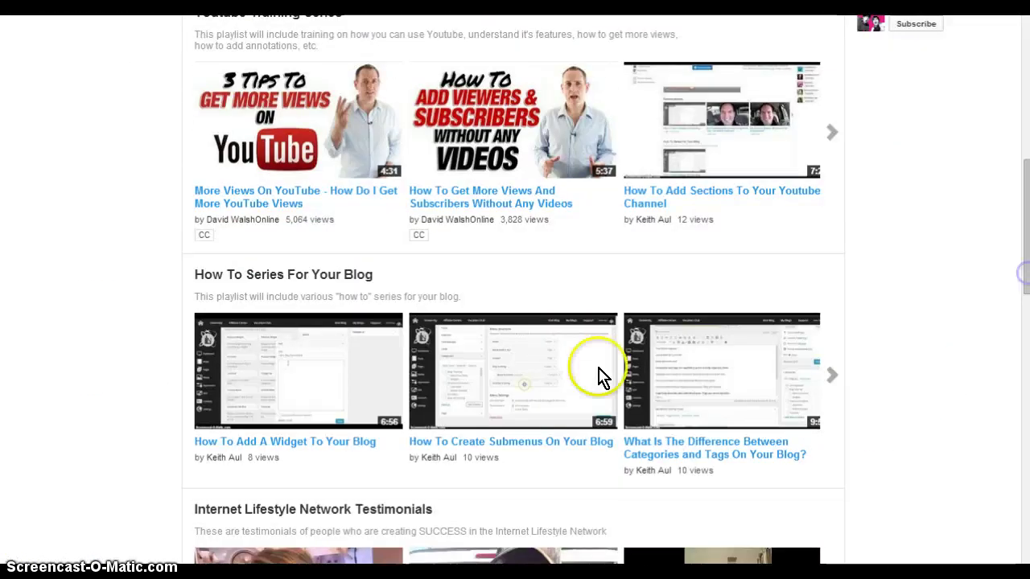
click(320, 392)
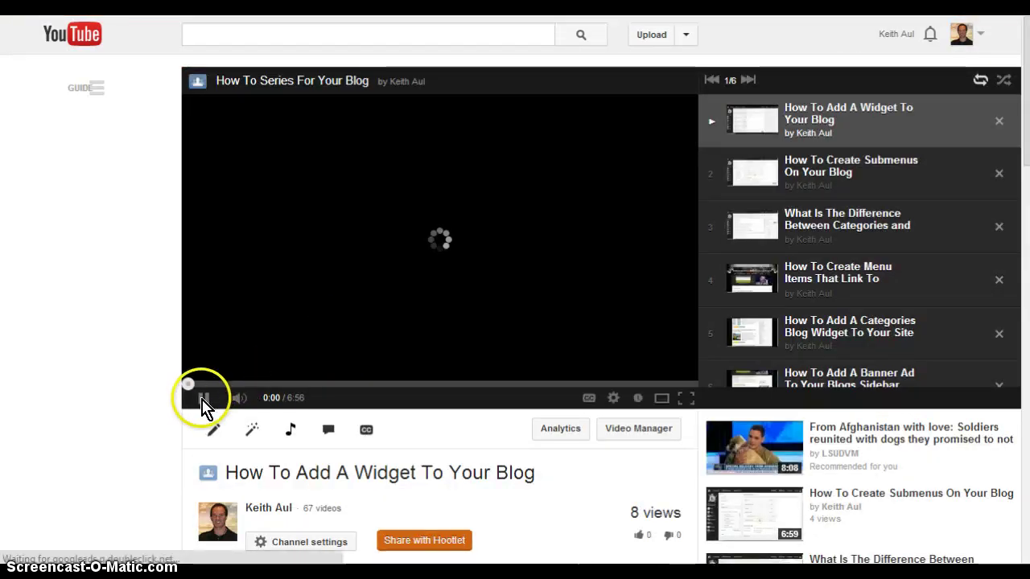
click(202, 398)
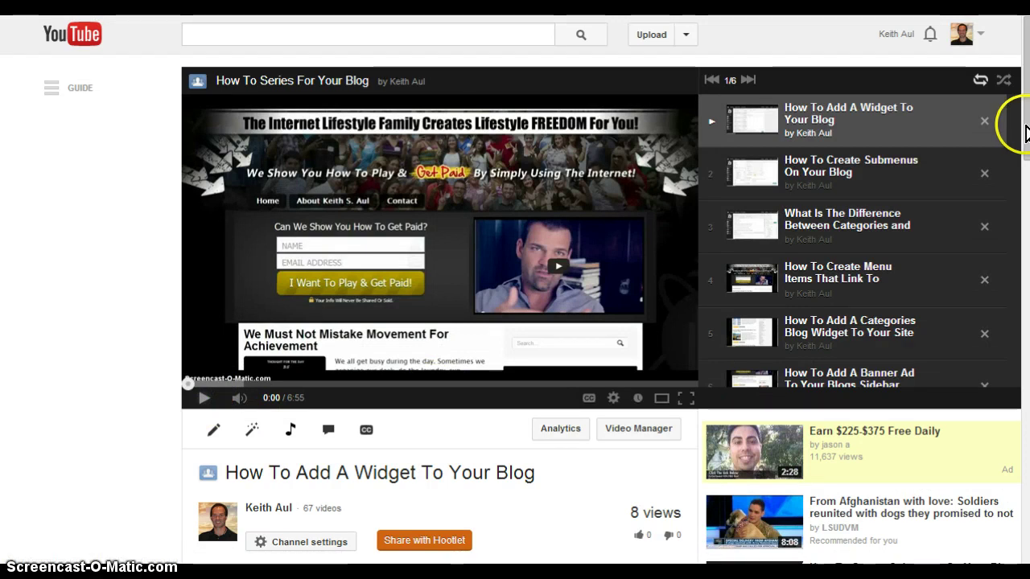
scroll(1025, 133, down, 1)
scroll(1026, 161, down, 3)
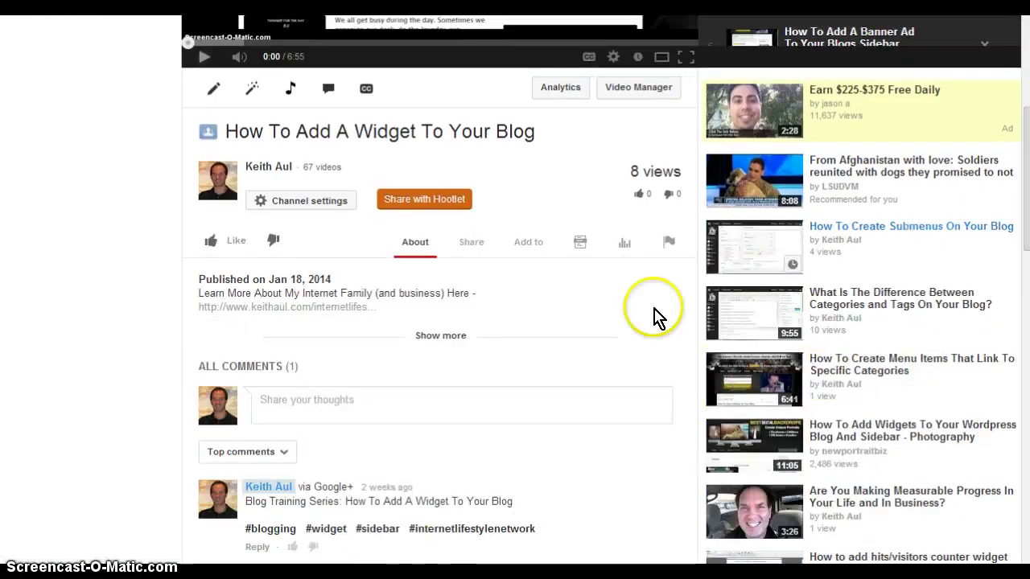
Copy the playlist's iframe embed code from the video's Share > Embed options.
click(475, 245)
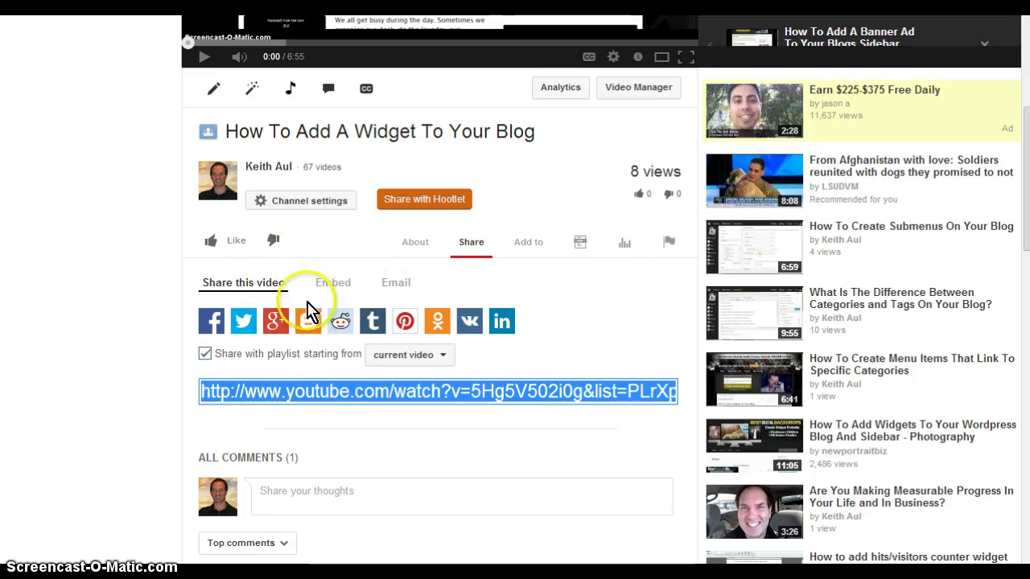
click(335, 288)
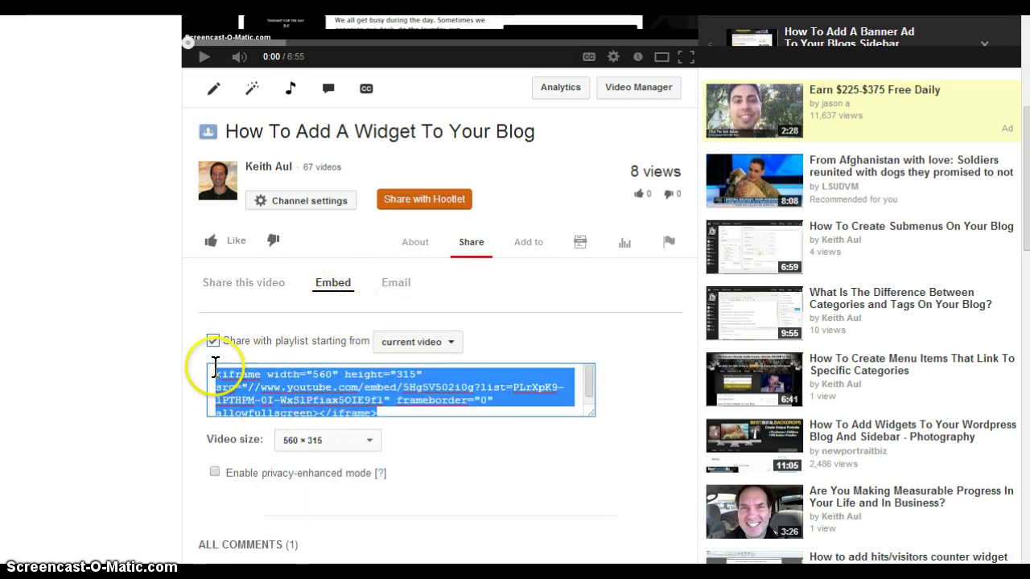
click(213, 368)
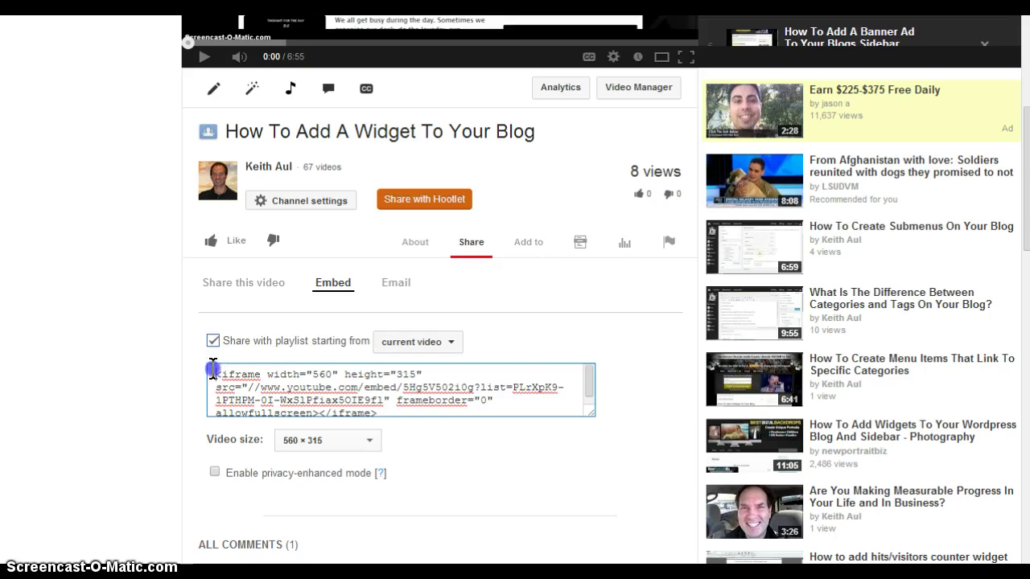
drag(214, 368, 419, 430)
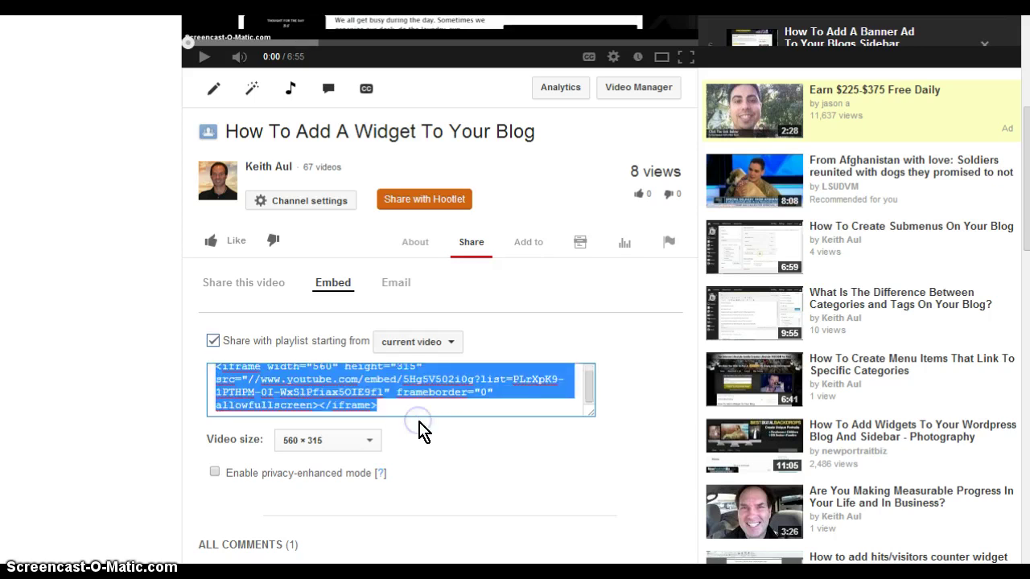
right_click(368, 392)
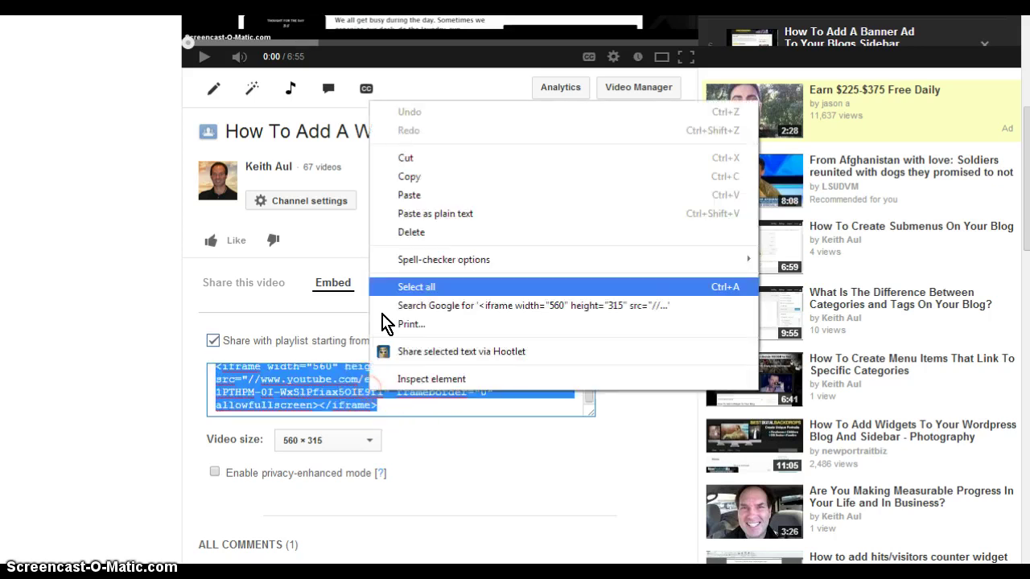
click(408, 176)
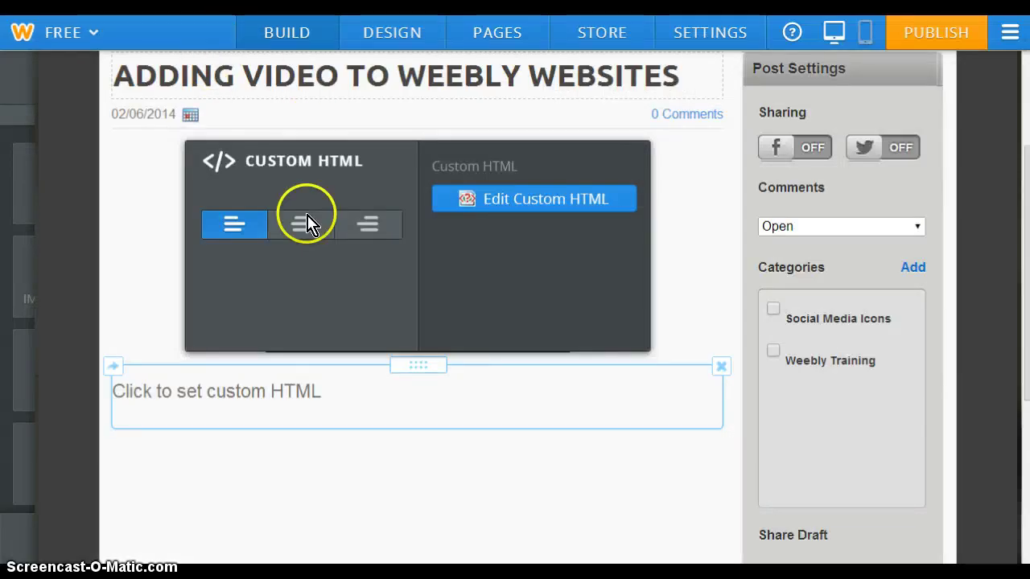
Paste the YouTube playlist iframe embed code into the custom HTML block below the first video.
click(210, 389)
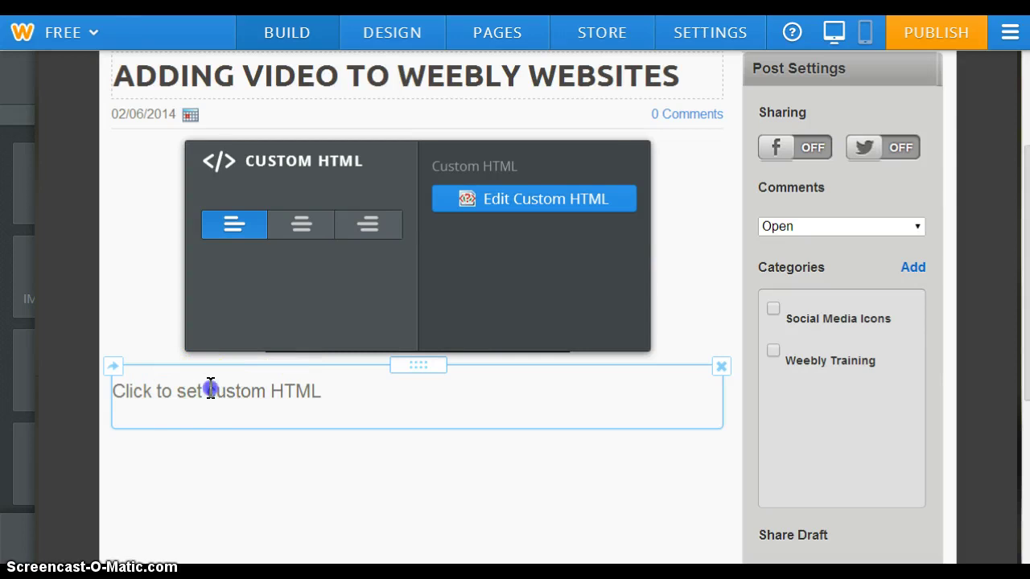
right_click(211, 389)
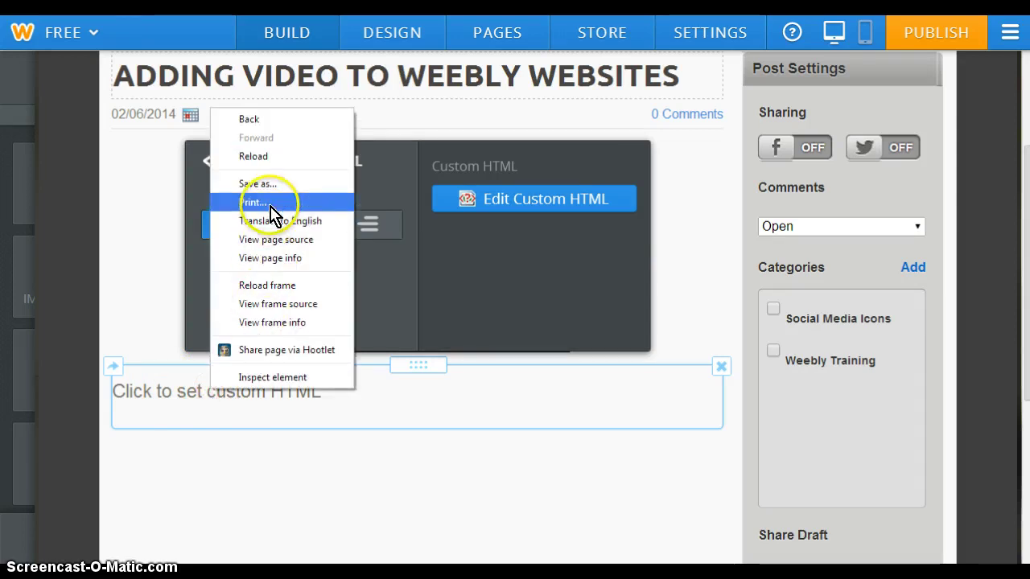
click(196, 386)
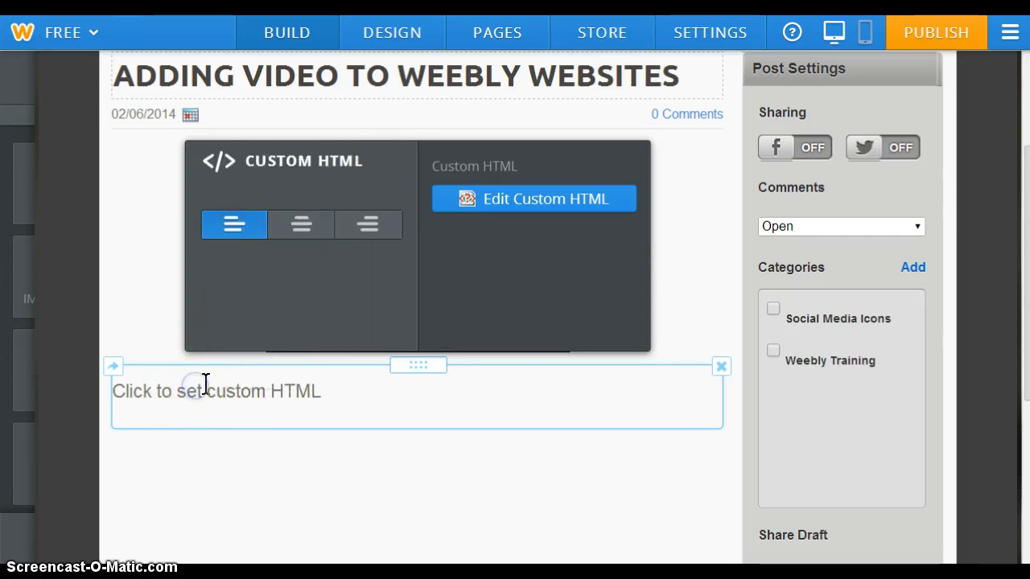
click(460, 197)
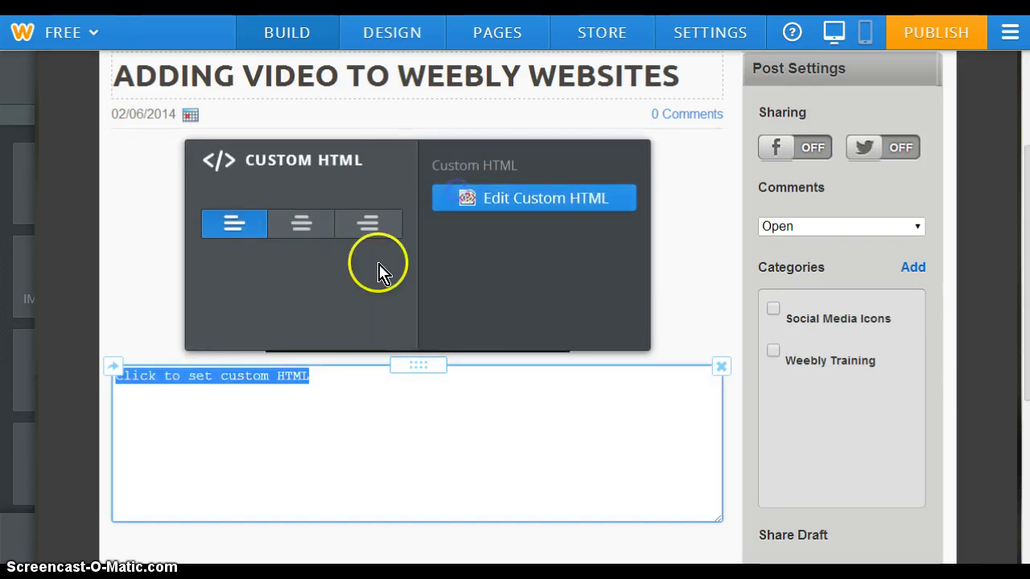
right_click(252, 380)
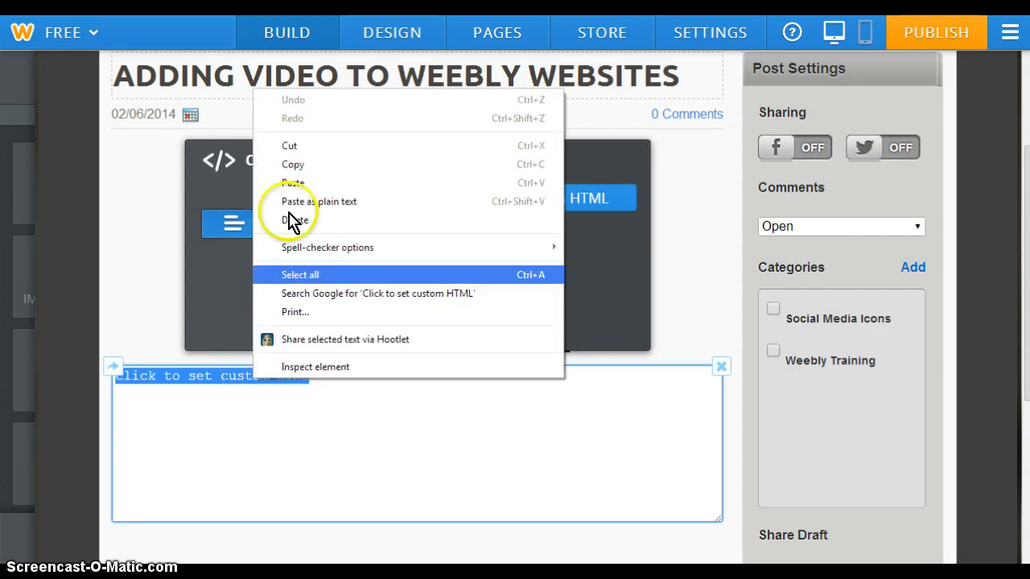
click(302, 184)
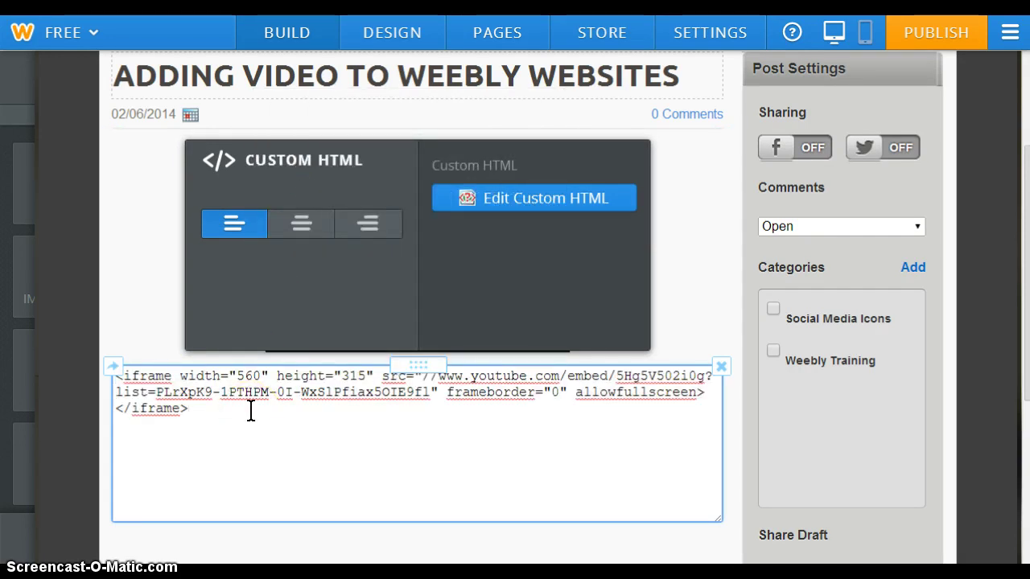
click(262, 380)
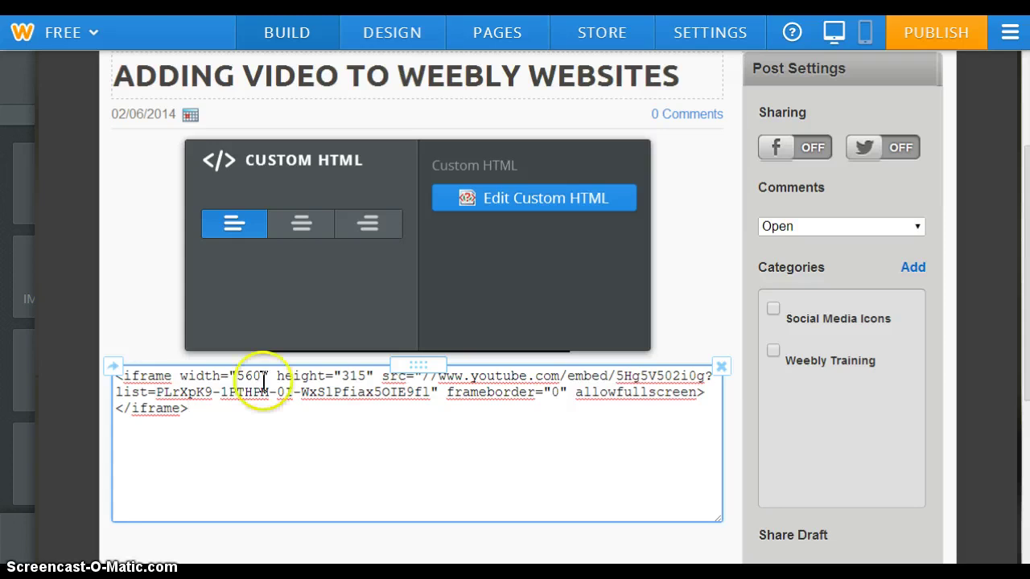
click(231, 227)
click(301, 227)
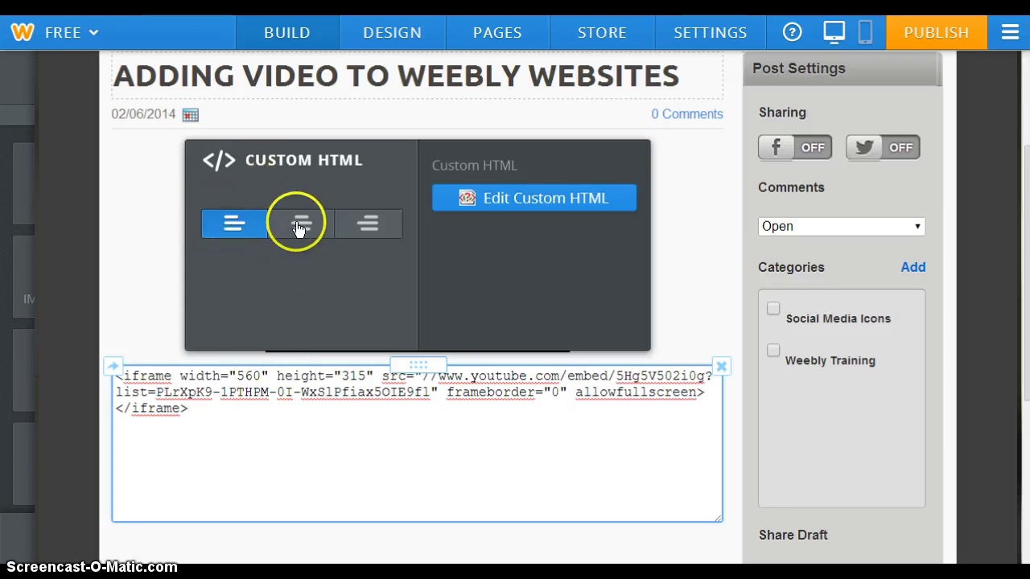
click(368, 227)
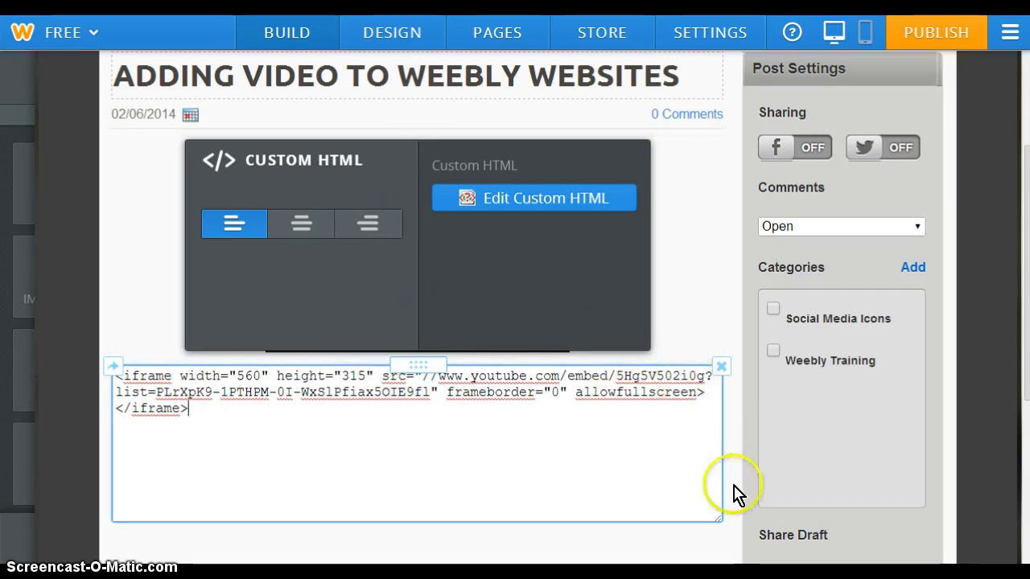
click(681, 545)
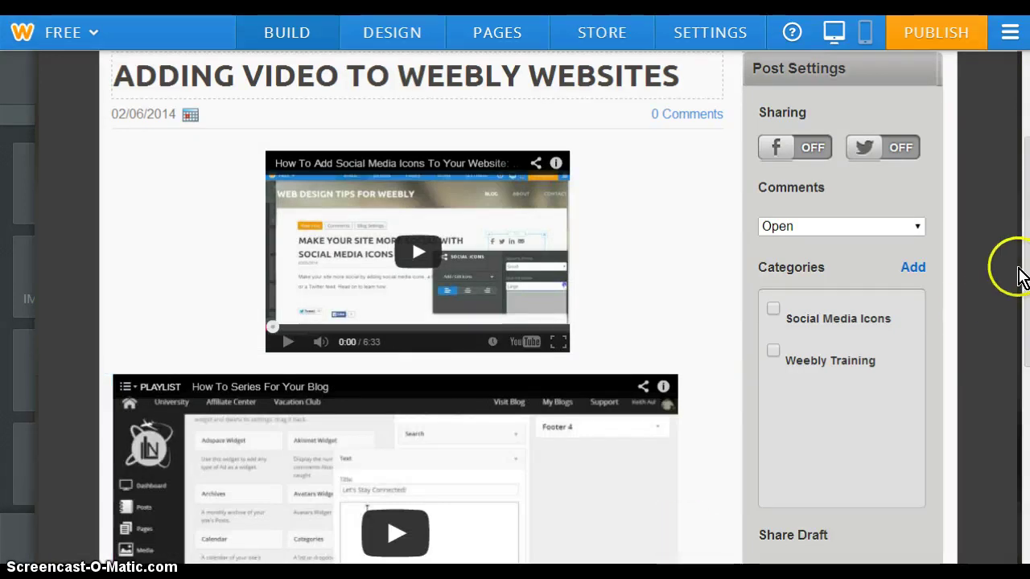
Scroll down to view the How To Series For Your Blog playlist player below the video.
scroll(1026, 204, down, 3)
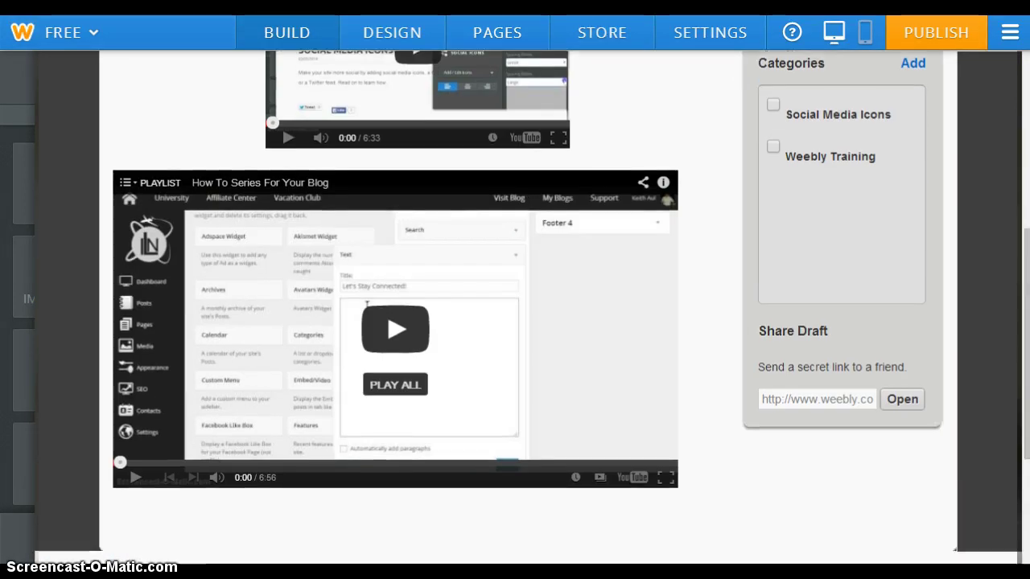